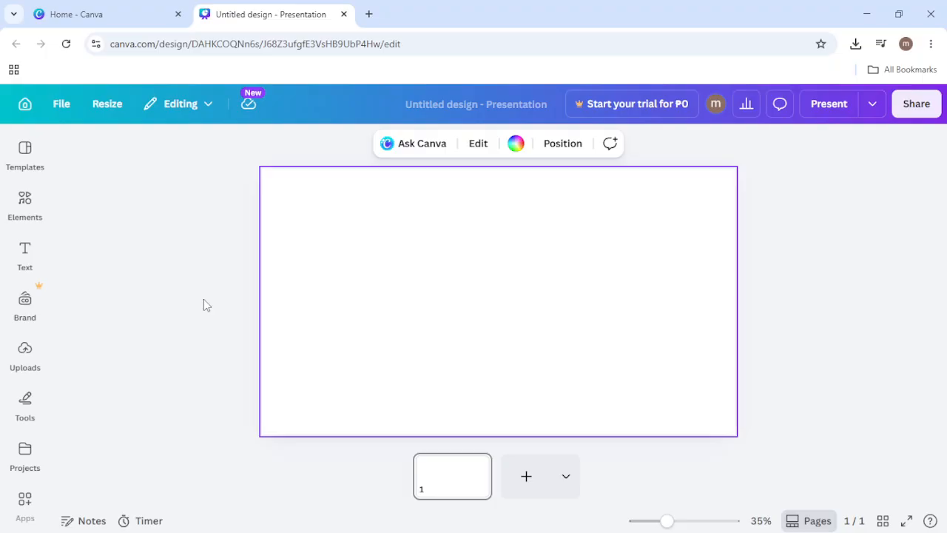
Search the elements library for "paint splash" and limit the results to graphics
click(26, 208)
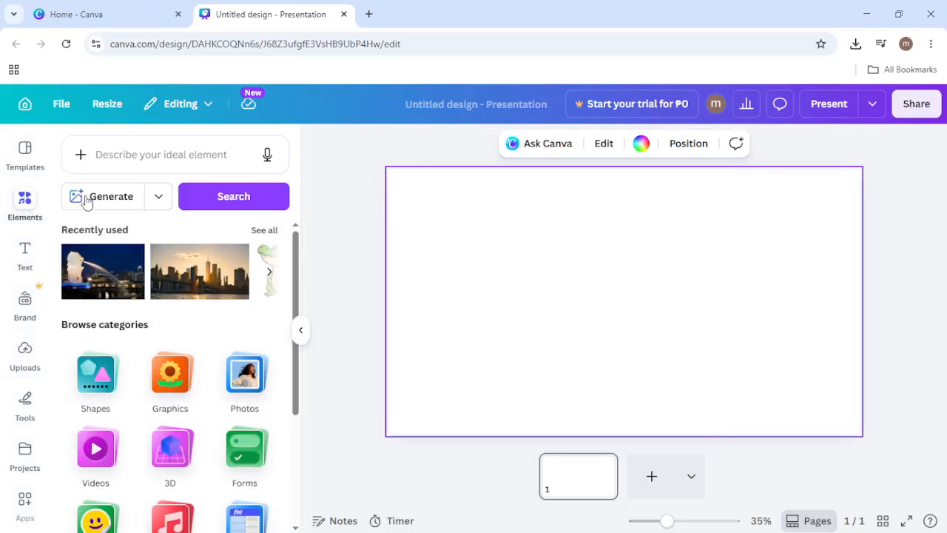
click(126, 157)
text(PAINT)
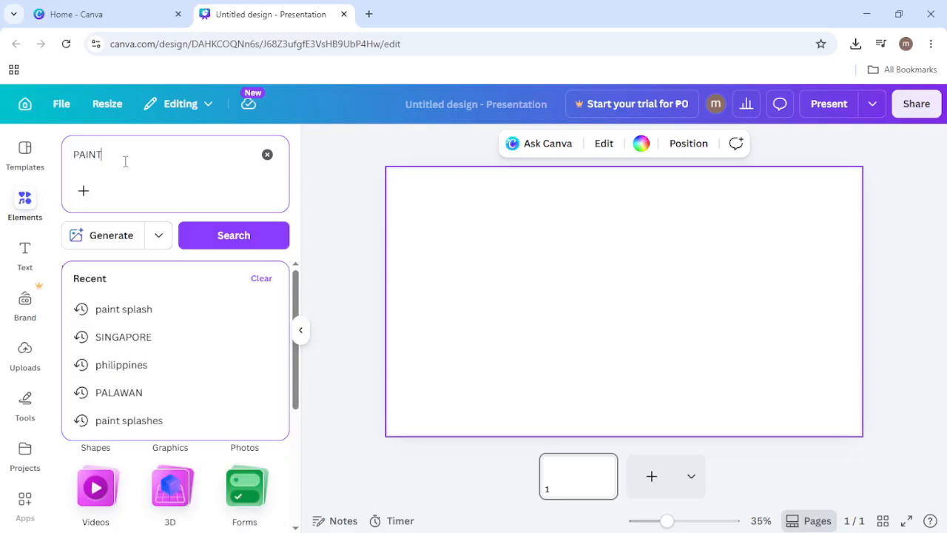
click(136, 308)
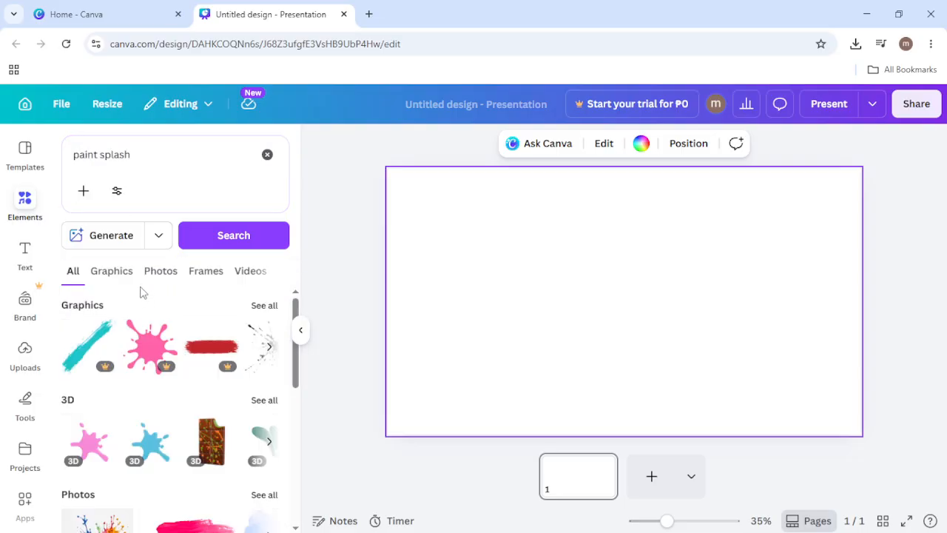
click(112, 272)
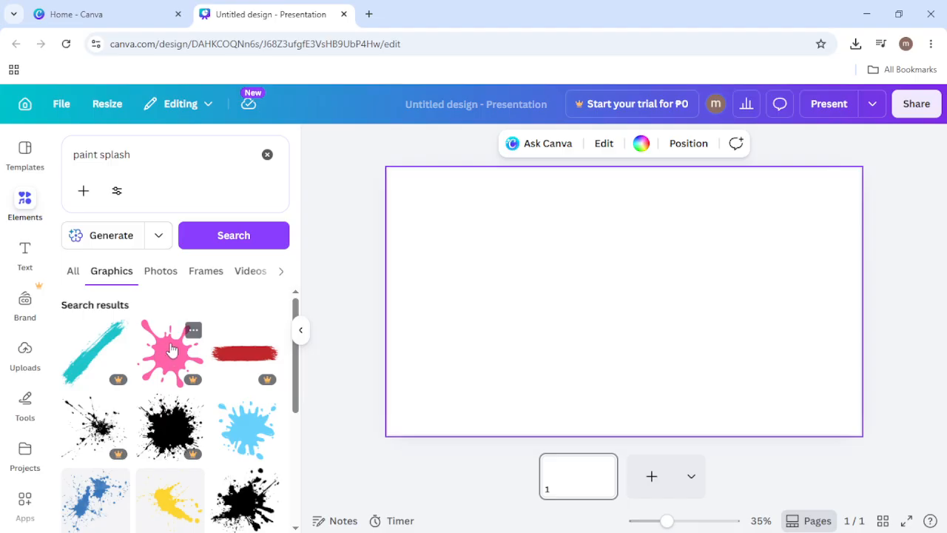
Find the free pink gradient paint splatter among the graphics and add it to the blank page
scroll(167, 366, down, 1)
scroll(167, 366, down, 3)
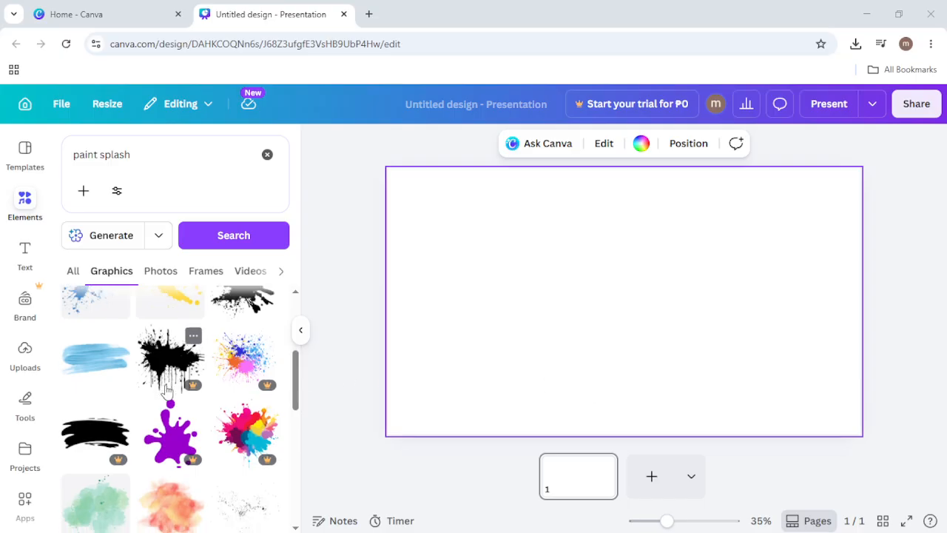
scroll(170, 404, down, 5)
scroll(172, 406, down, 5)
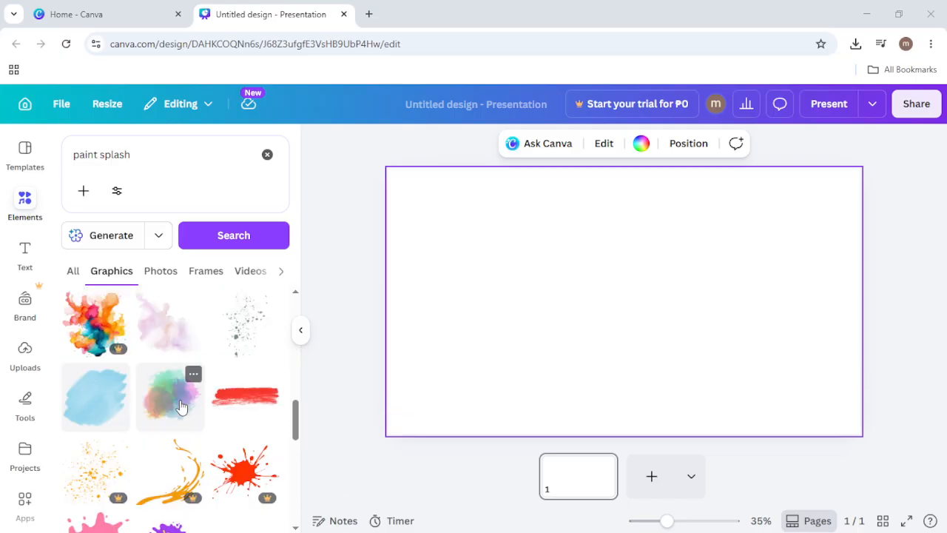
scroll(182, 408, down, 5)
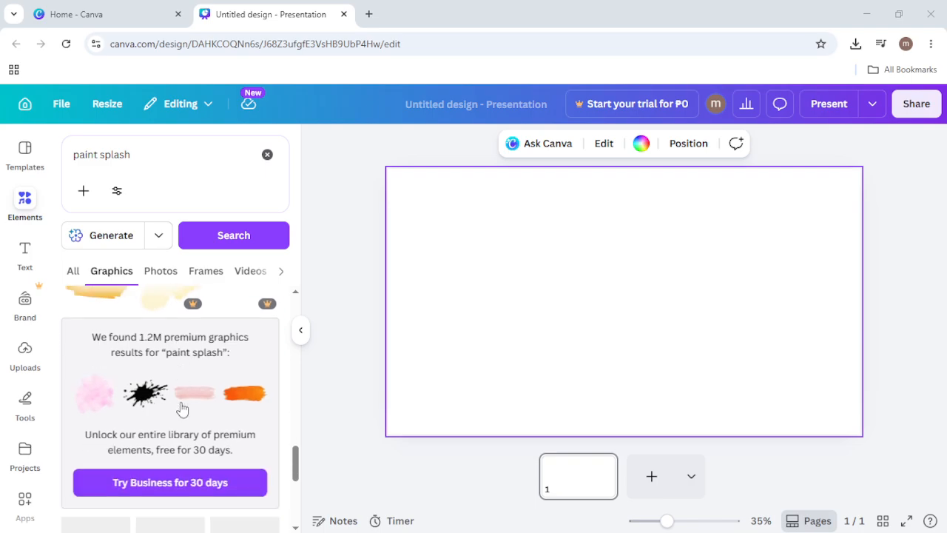
scroll(182, 408, down, 1)
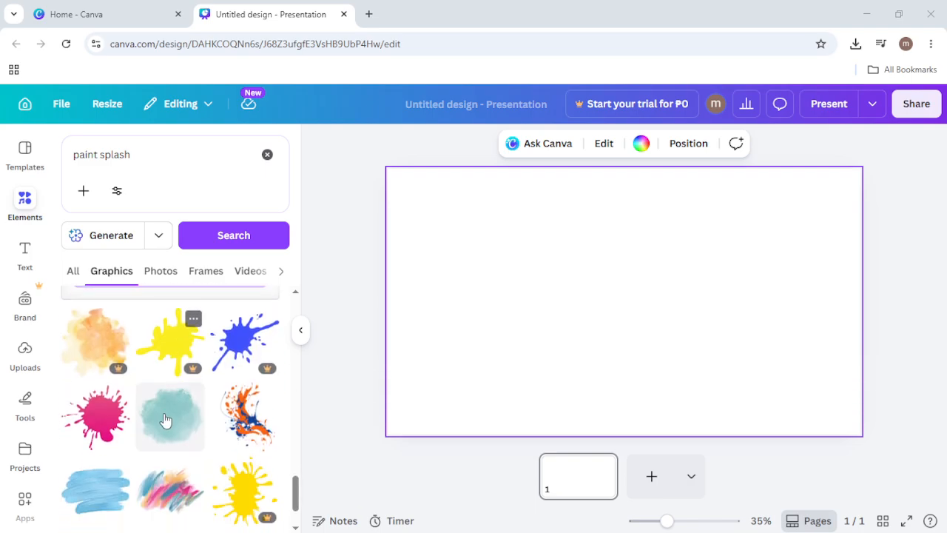
click(117, 398)
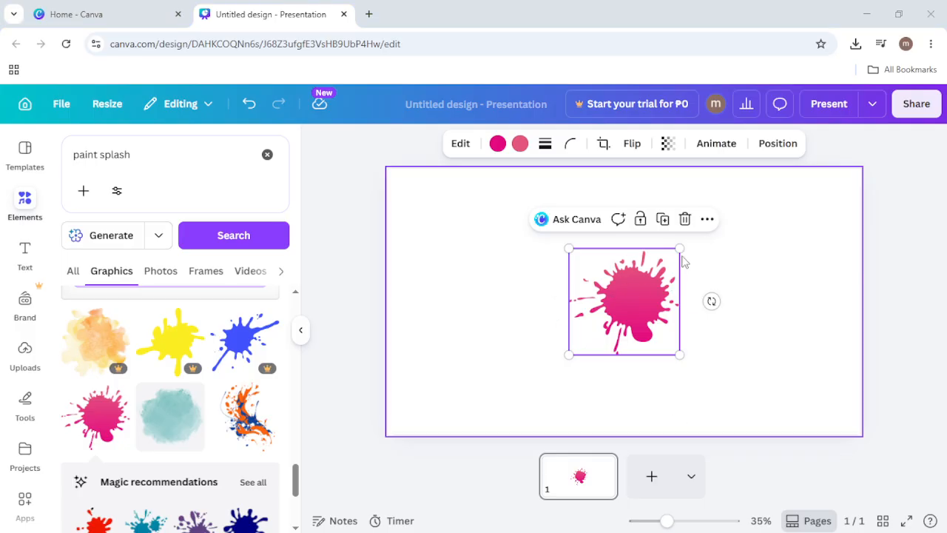
Enlarge the paint splatter to fill the page height and position it around the middle of the page
drag(685, 244, 790, 186)
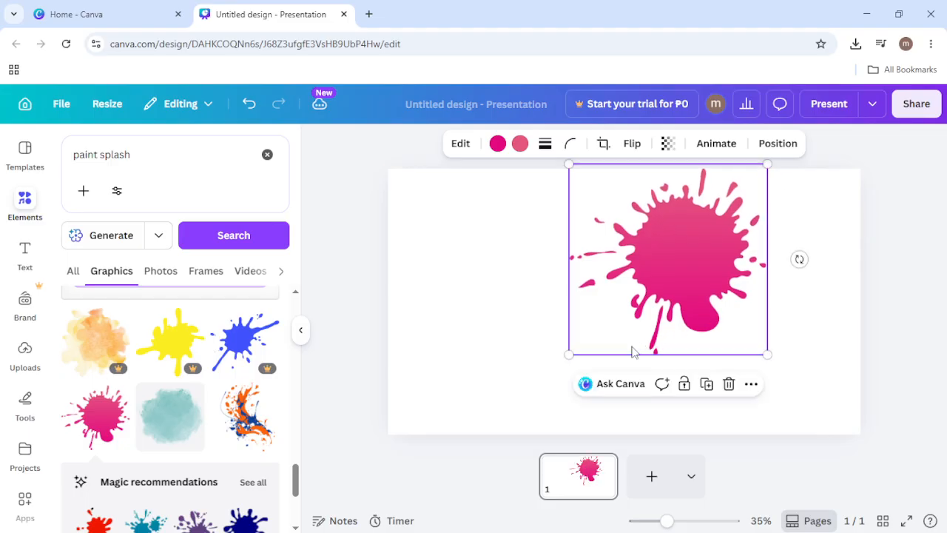
drag(570, 353, 411, 412)
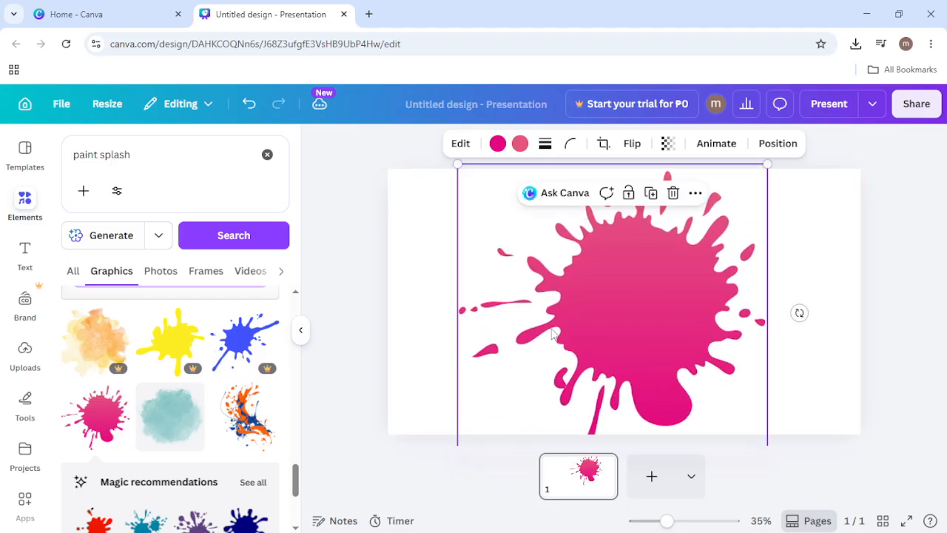
drag(589, 308, 593, 303)
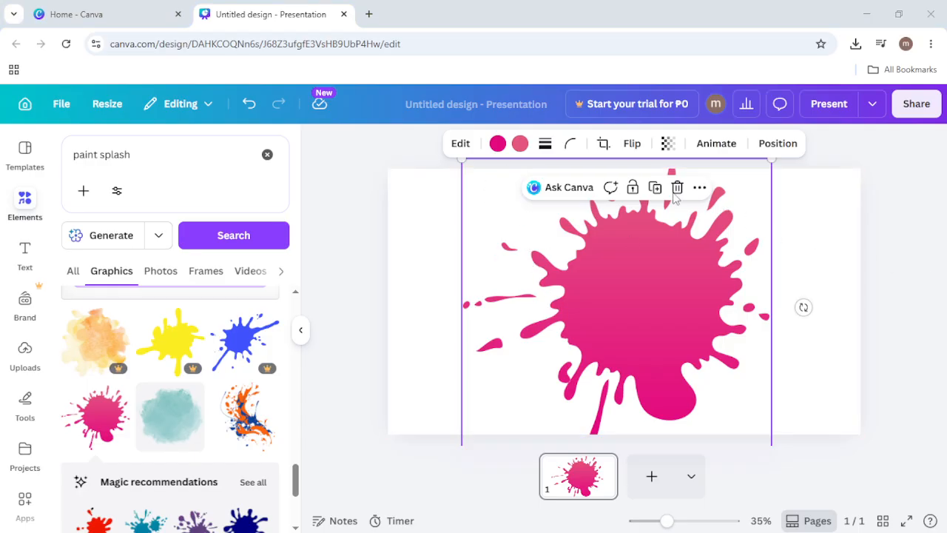
Recolor both gradient colors of the paint splatter to black
click(497, 145)
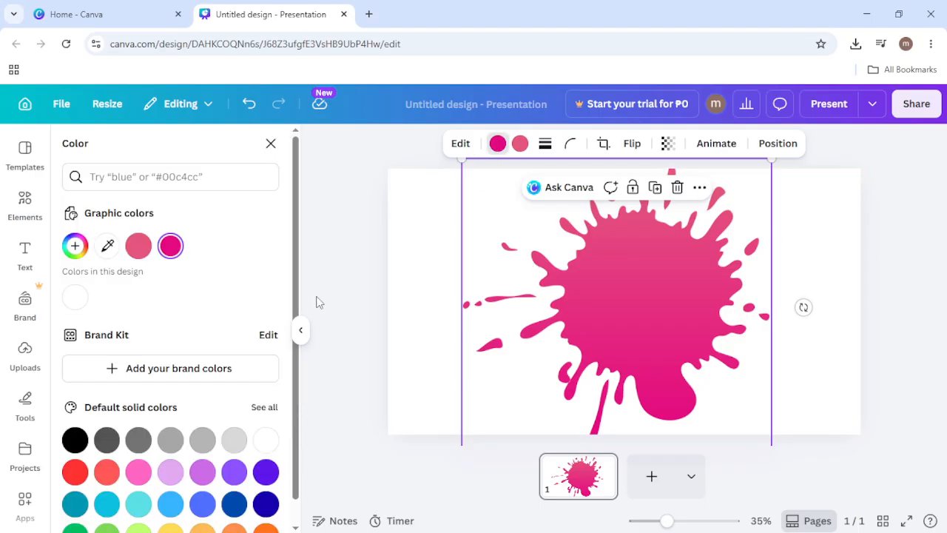
click(75, 439)
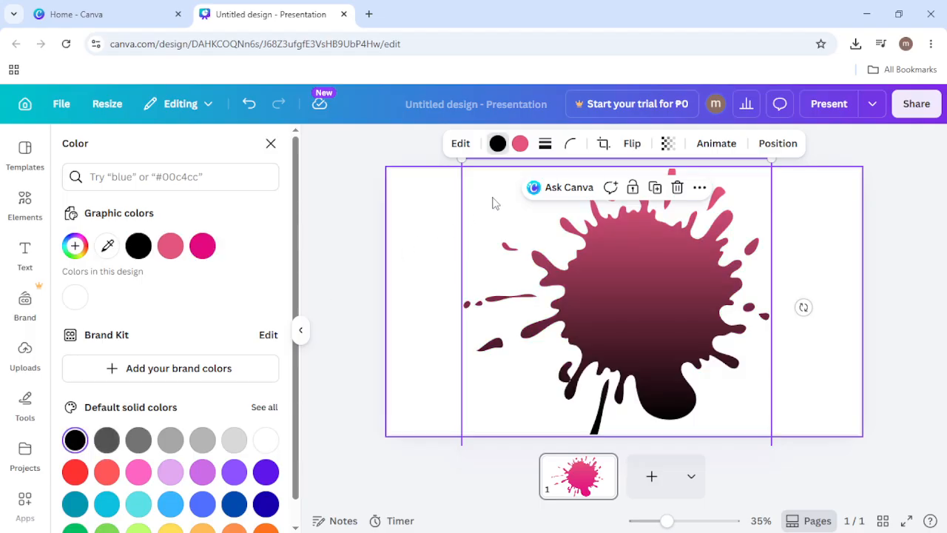
click(75, 439)
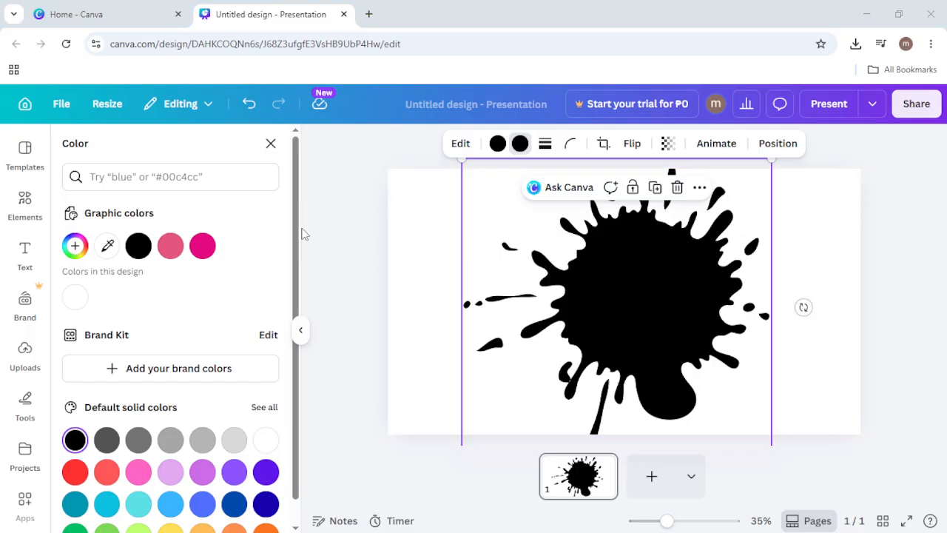
Replace the element search with "brush" and limit the results to graphics
click(25, 207)
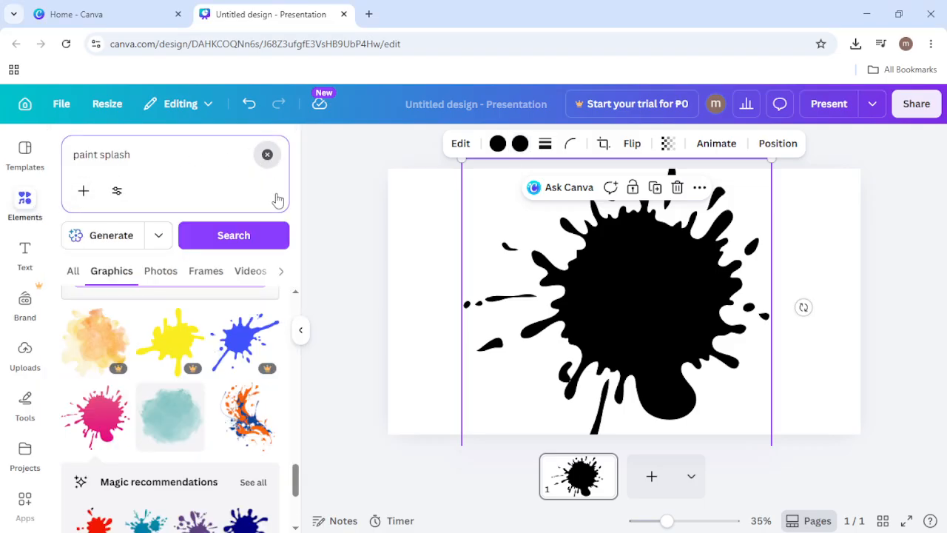
click(267, 154)
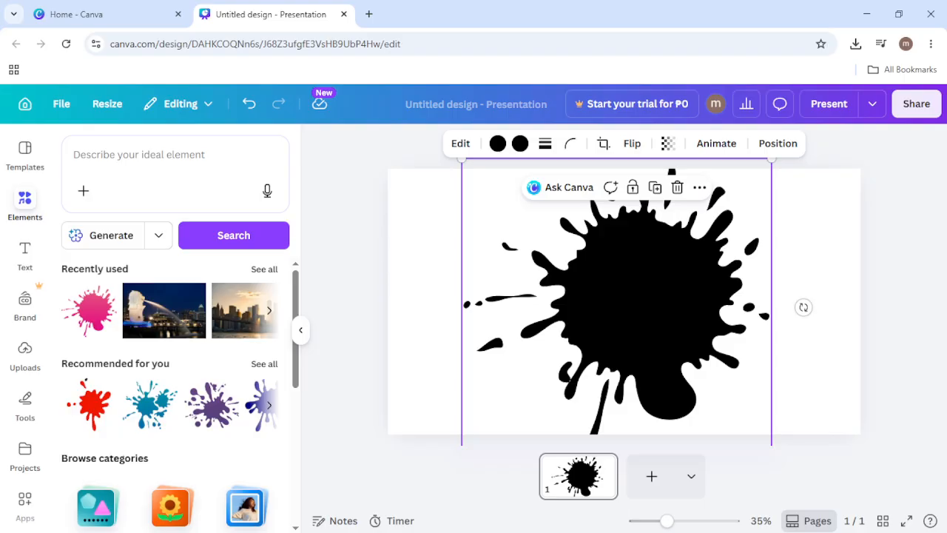
click(196, 163)
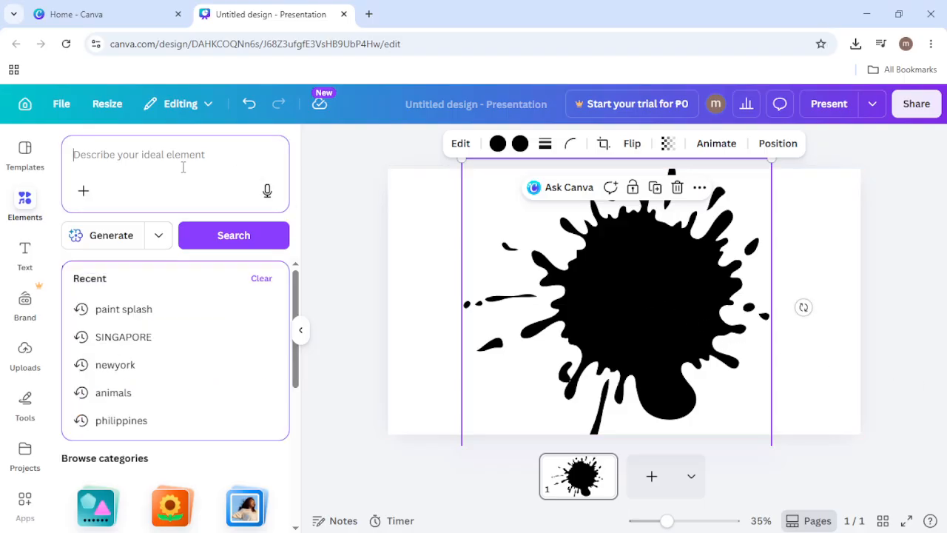
text(BRUSH)
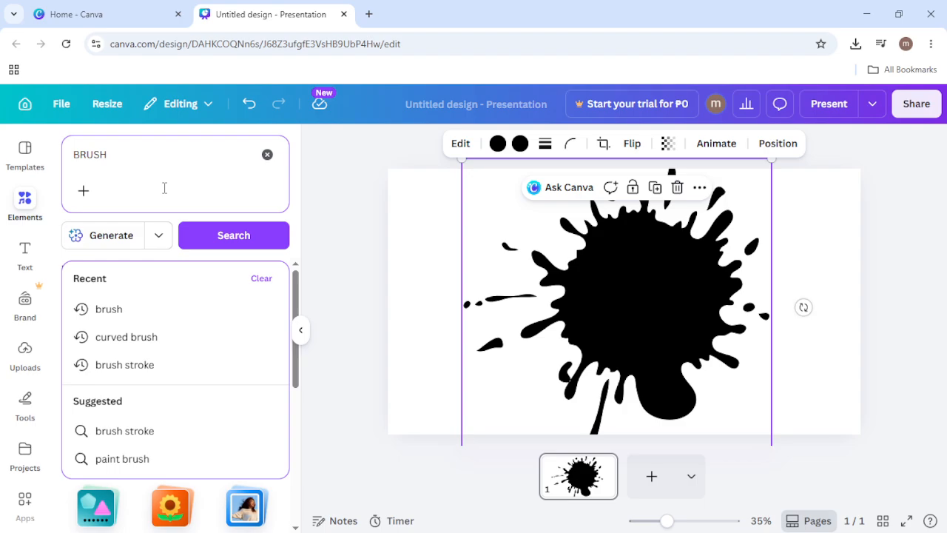
click(111, 309)
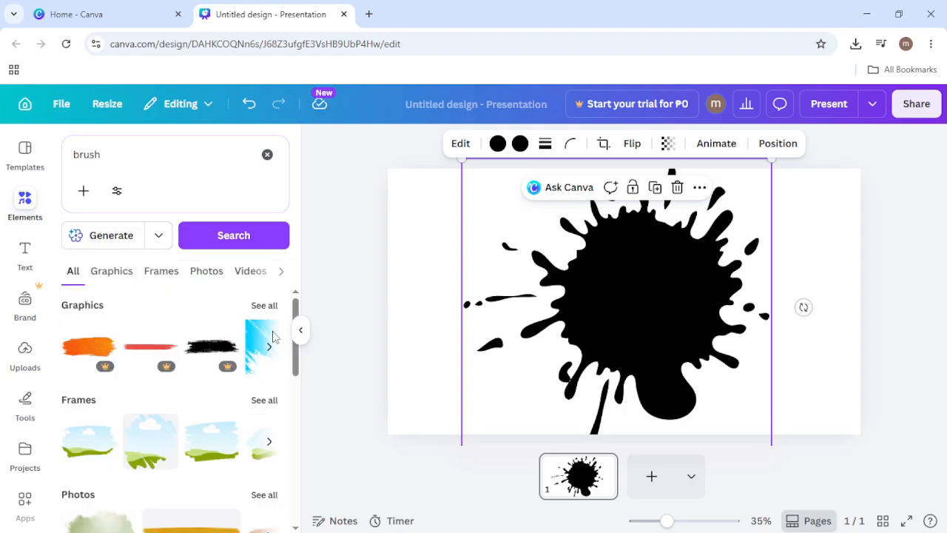
scroll(258, 355, down, 3)
click(111, 271)
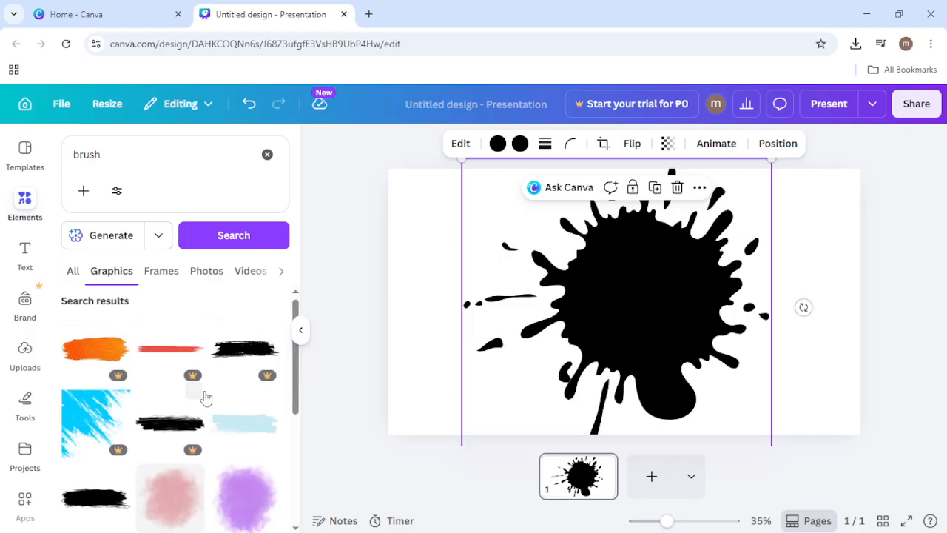
Add the free long yellow brush stroke graphic to the page and recolor it white
scroll(204, 392, down, 2)
scroll(224, 395, down, 2)
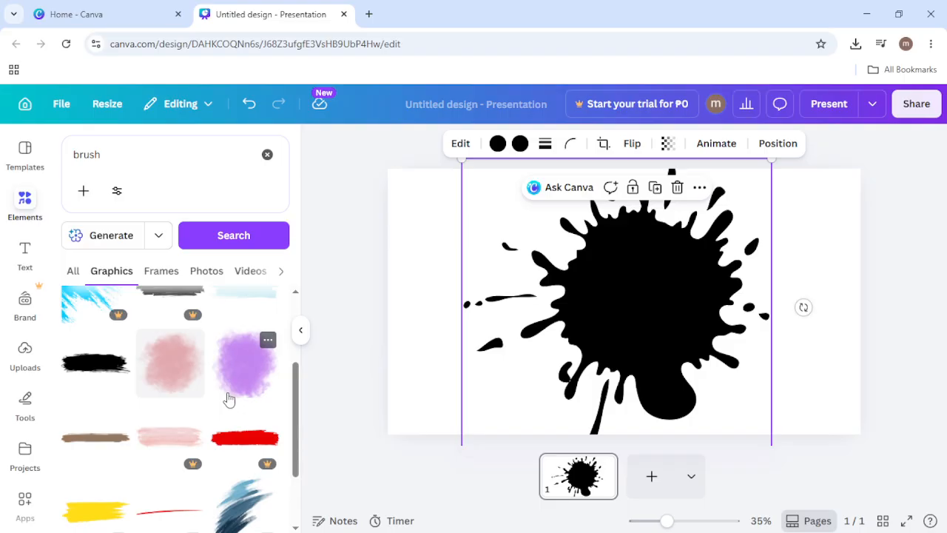
scroll(233, 377, down, 5)
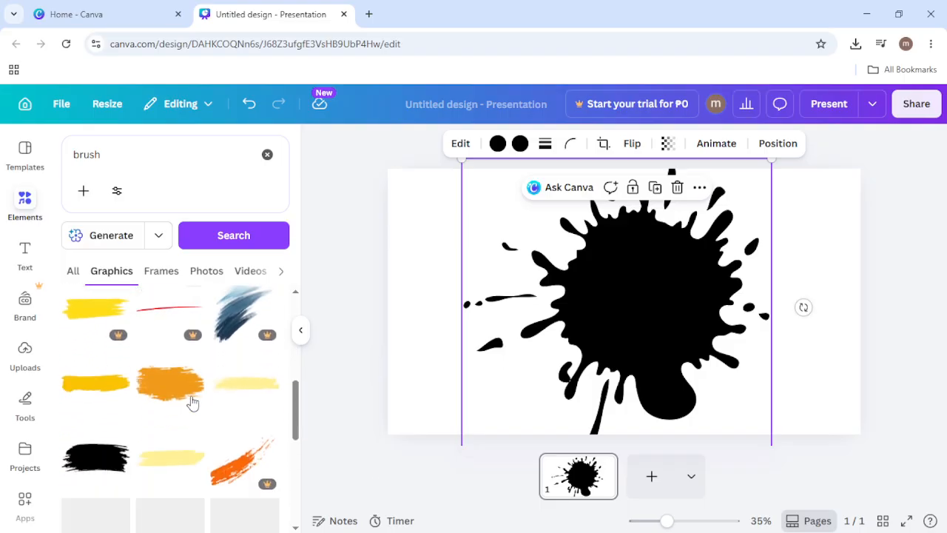
click(125, 393)
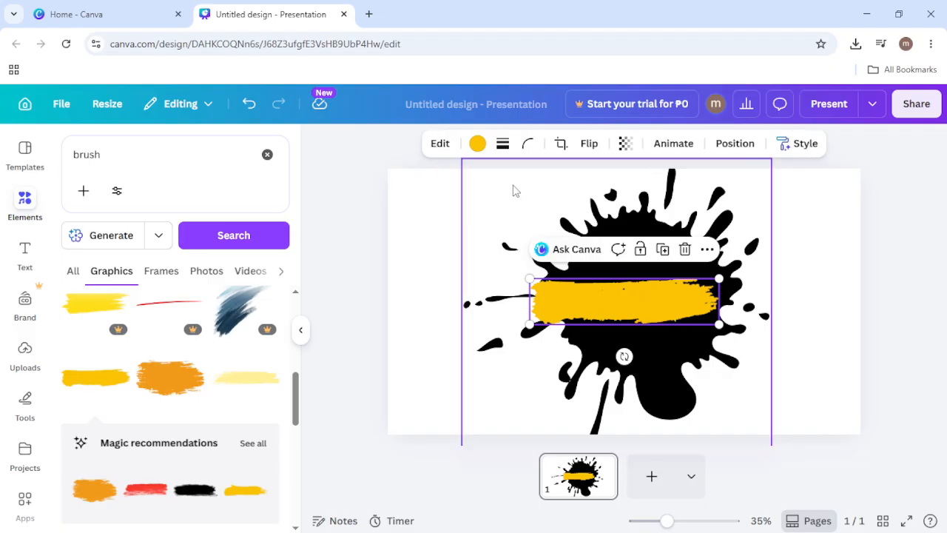
click(477, 143)
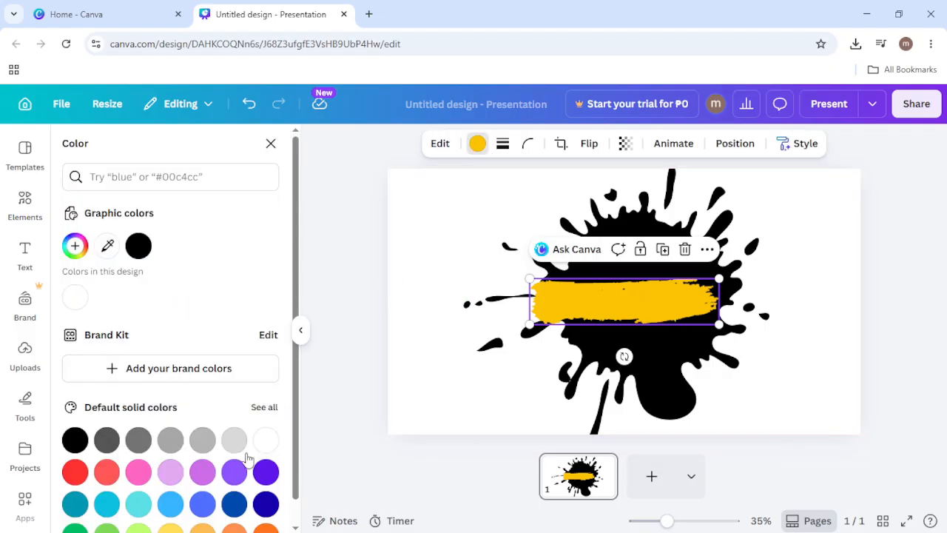
click(266, 440)
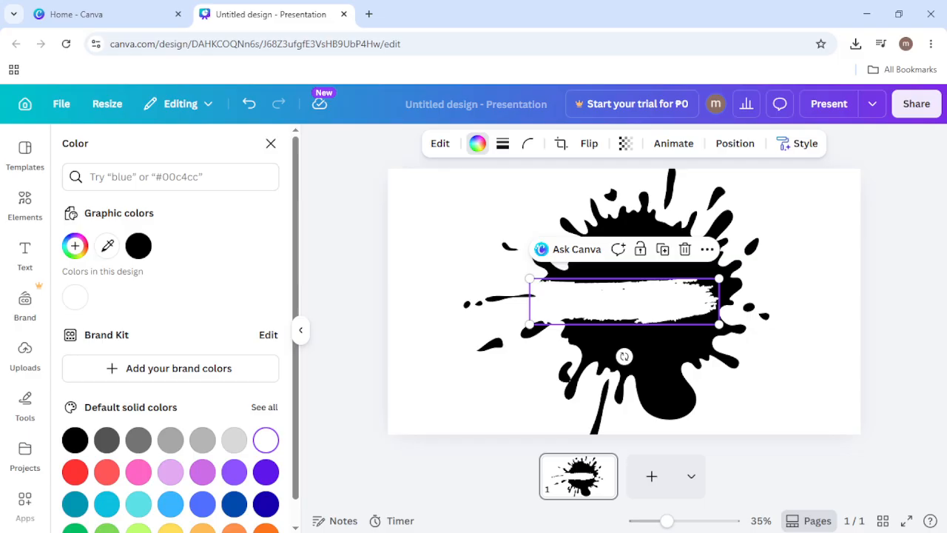
Enlarge the white brush stroke and place it horizontally across the middle of the black splatter as a gap
mouse_move(719, 324)
mouse_down()
mouse_move(817, 348)
mouse_move(670, 306)
mouse_move(679, 312)
mouse_up()
drag(784, 336, 809, 339)
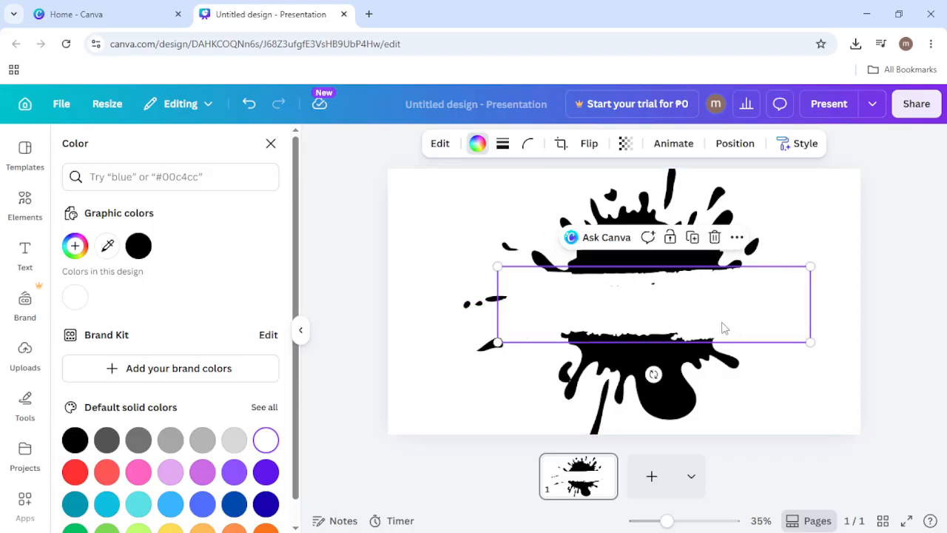
drag(722, 327, 699, 318)
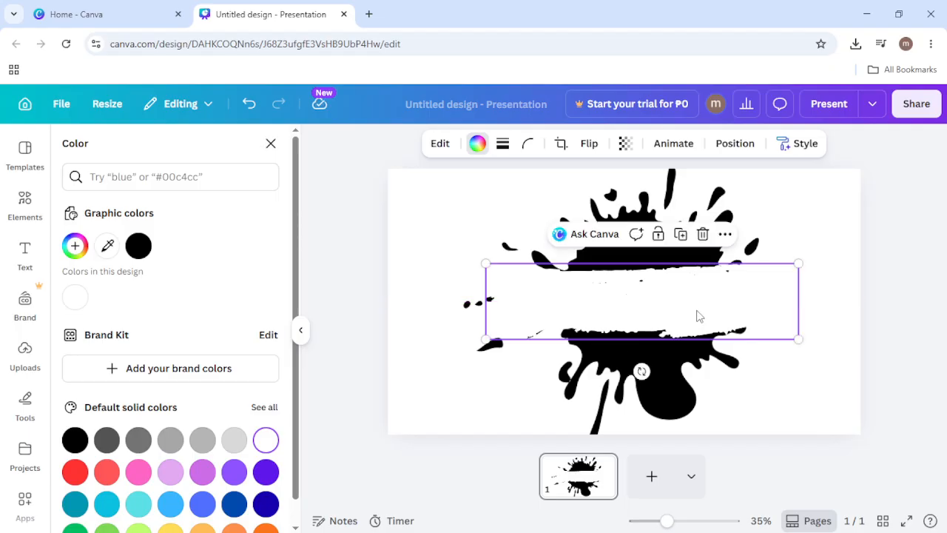
Add a heading text box to the page with the text "singapore"
click(25, 255)
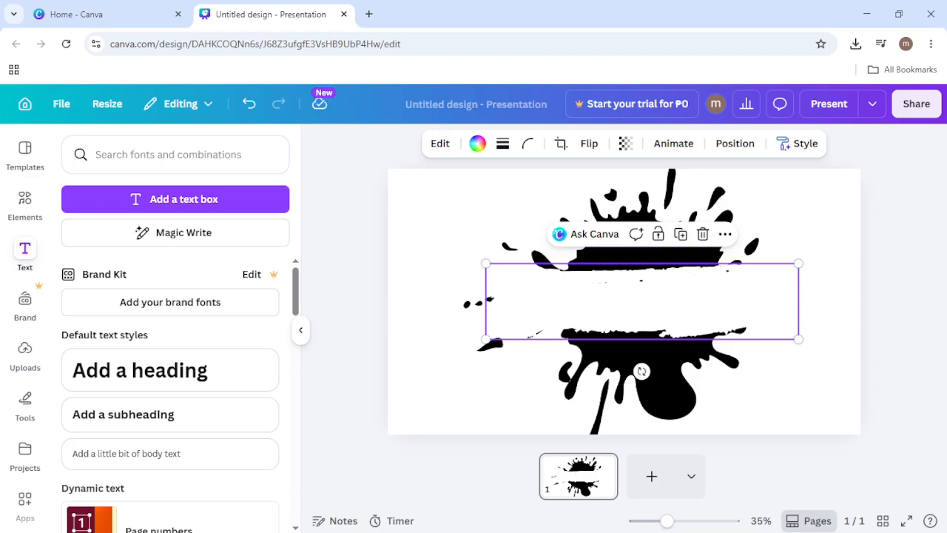
drag(264, 366, 213, 377)
click(222, 380)
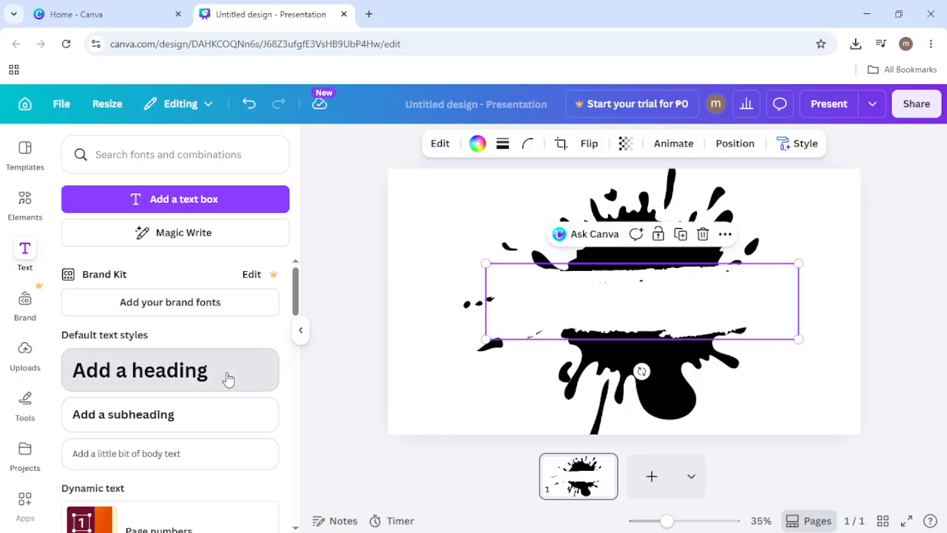
key(BackSpace)
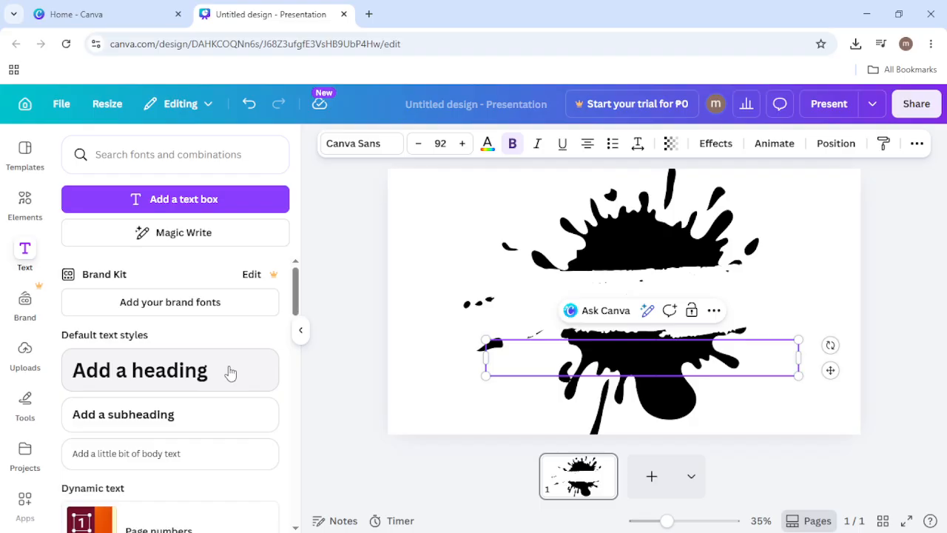
click(230, 370)
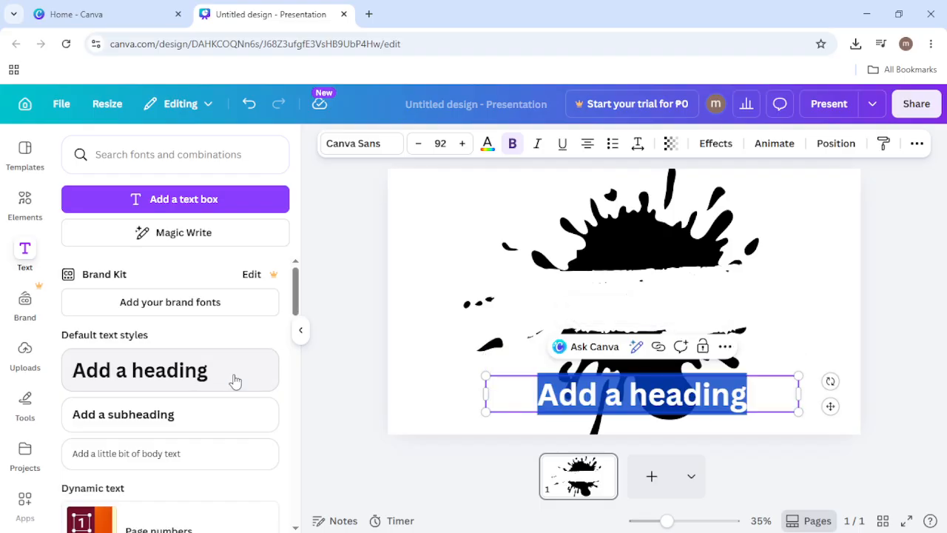
text(Si)
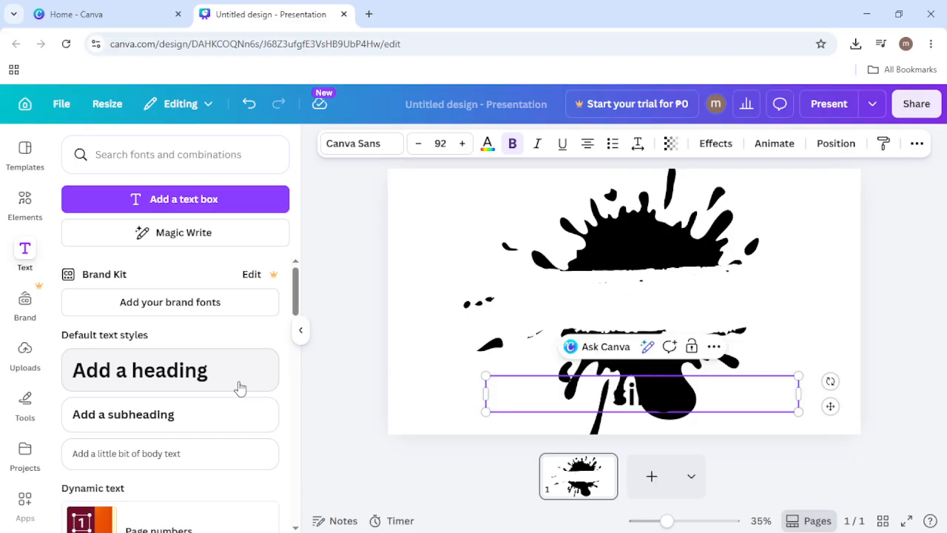
text(ngapore)
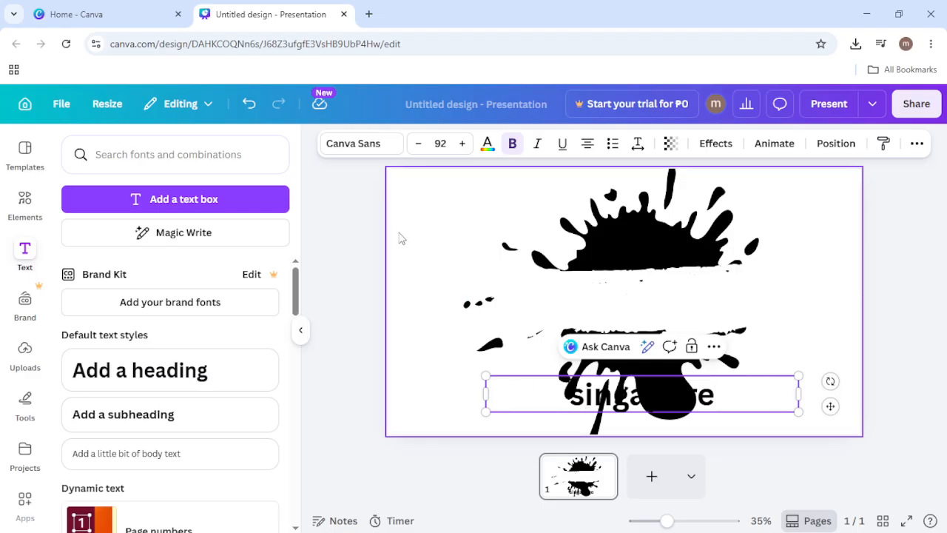
Change the font of the "singapore" heading to Finger Paint
click(362, 145)
scroll(205, 385, down, 5)
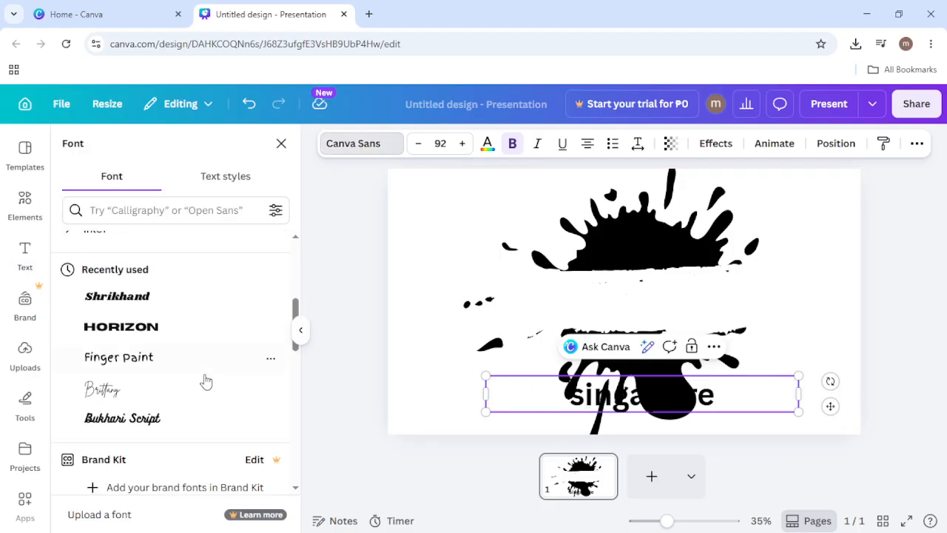
click(140, 352)
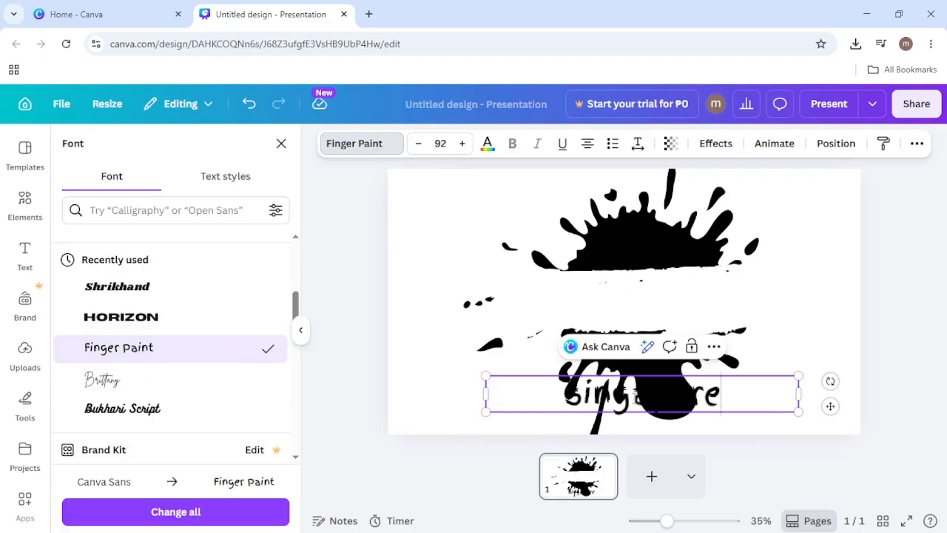
click(799, 344)
Place the "singapore" heading in the splatter's white gap at font size 113 and set its letter spacing to 6
drag(717, 400, 708, 296)
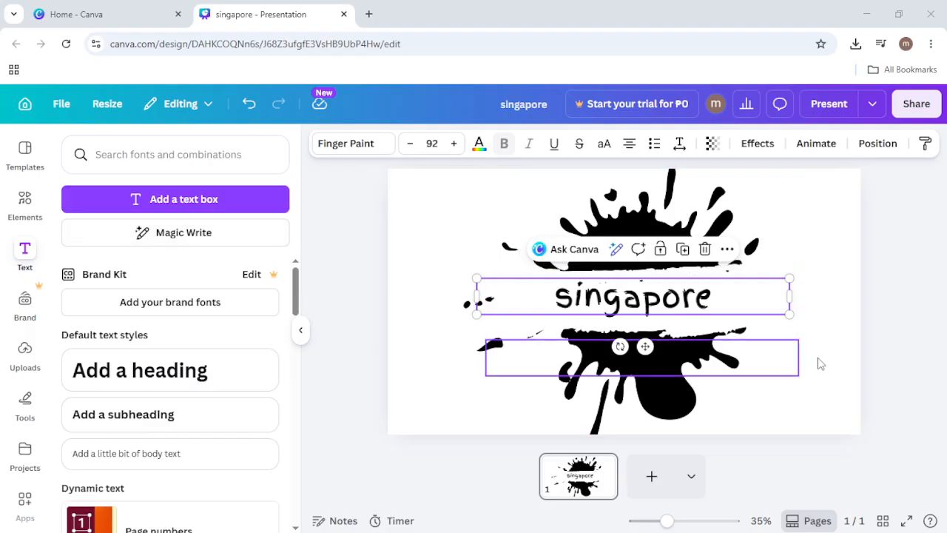
drag(792, 315, 860, 323)
drag(754, 315, 722, 315)
click(679, 143)
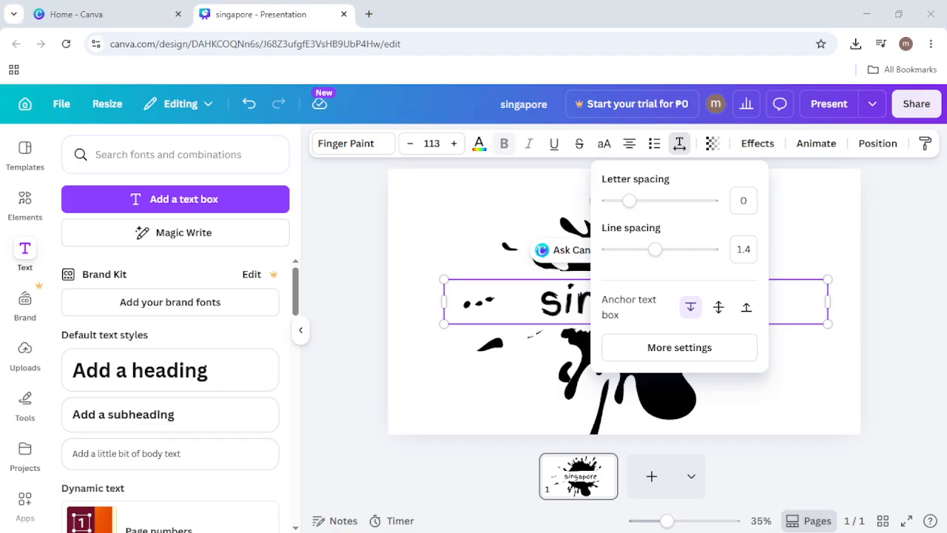
click(746, 199)
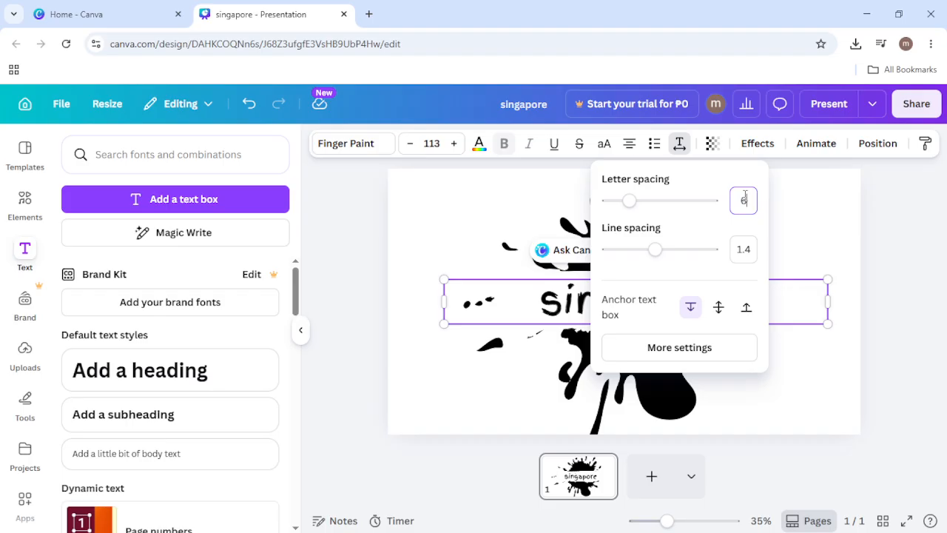
Apply the Curve shape effect to the "singapore" heading with a curve value of 46
click(756, 144)
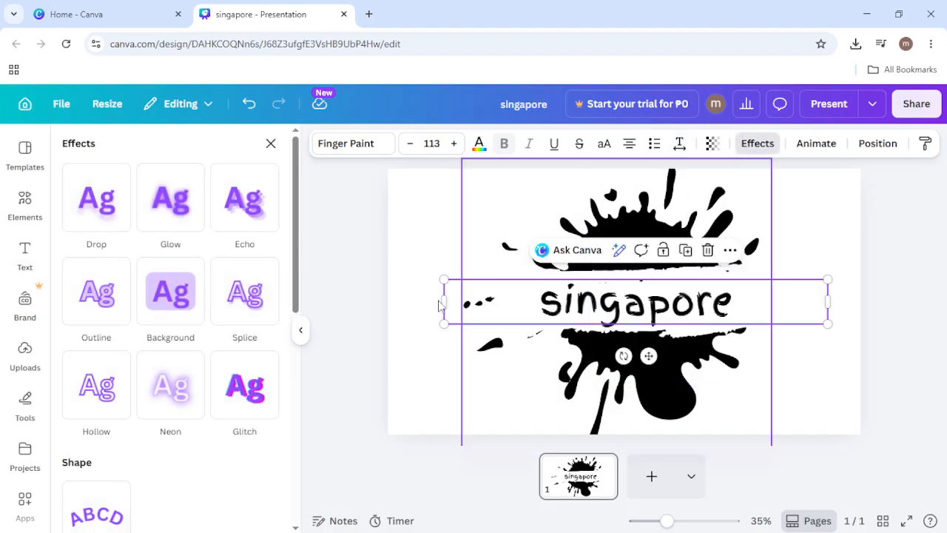
click(100, 508)
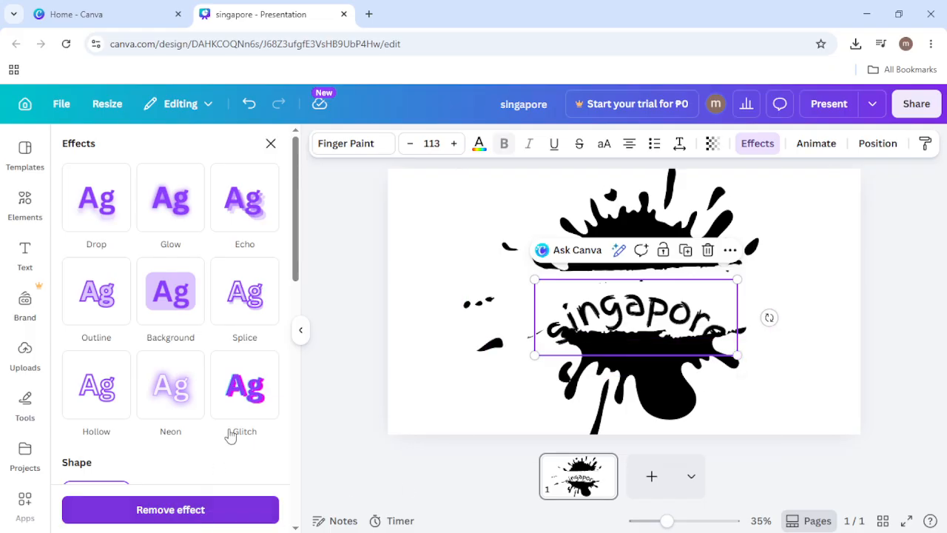
scroll(222, 436, down, 5)
drag(168, 406, 152, 402)
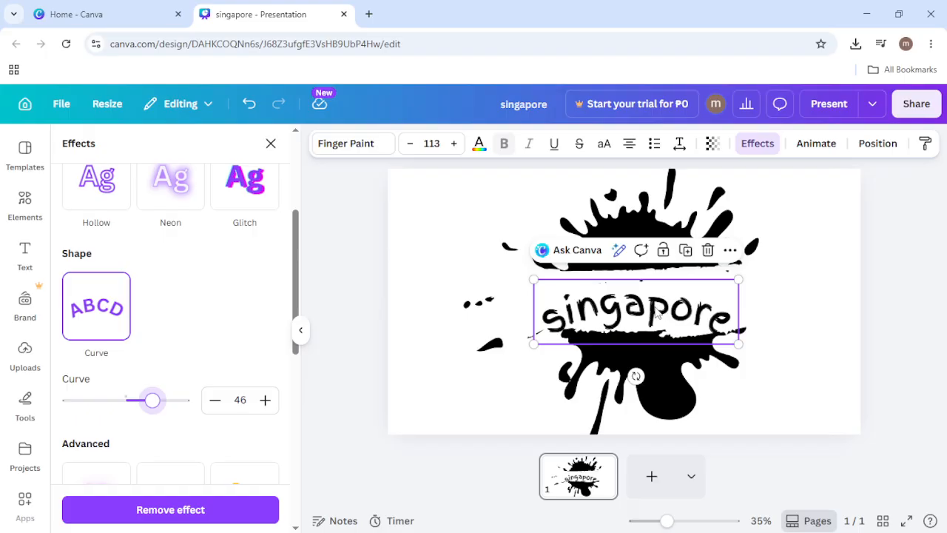
Enlarge the curved heading to font size 128, center it in the white gap, and set its curve to 38
drag(657, 314, 655, 305)
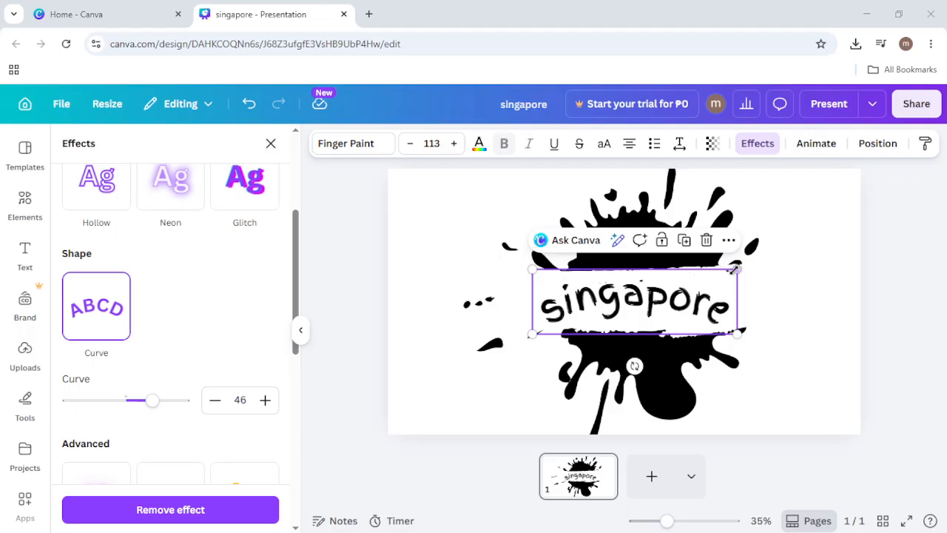
drag(733, 270, 764, 260)
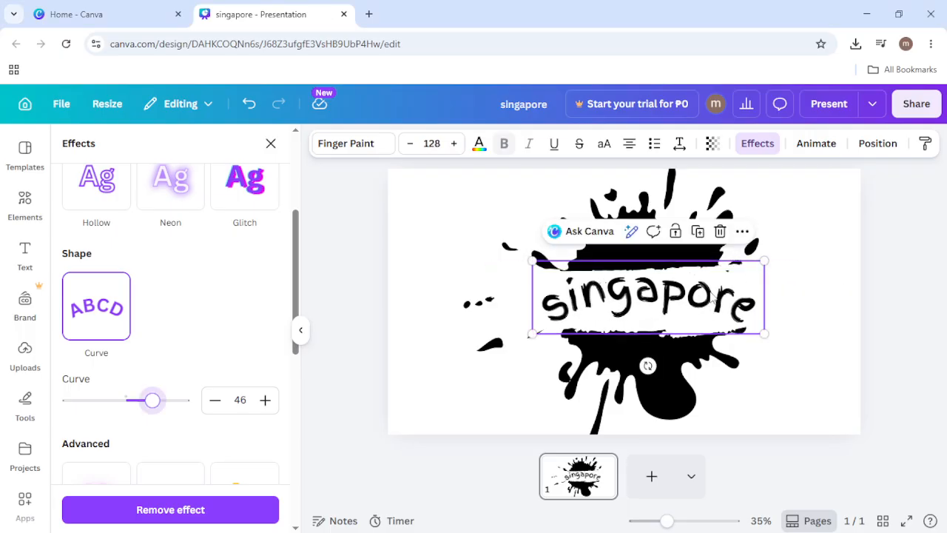
drag(710, 294, 693, 290)
drag(152, 399, 147, 400)
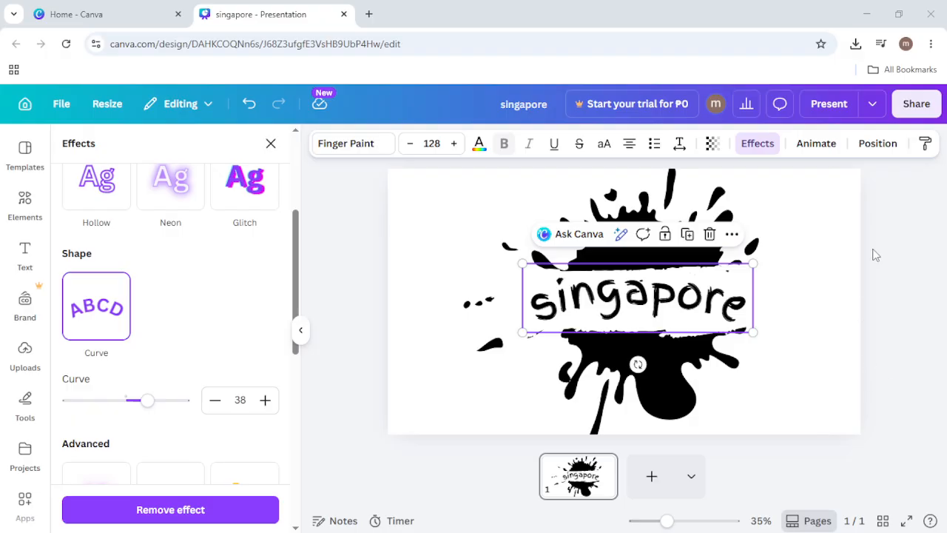
Download the design as a PNG file
click(917, 107)
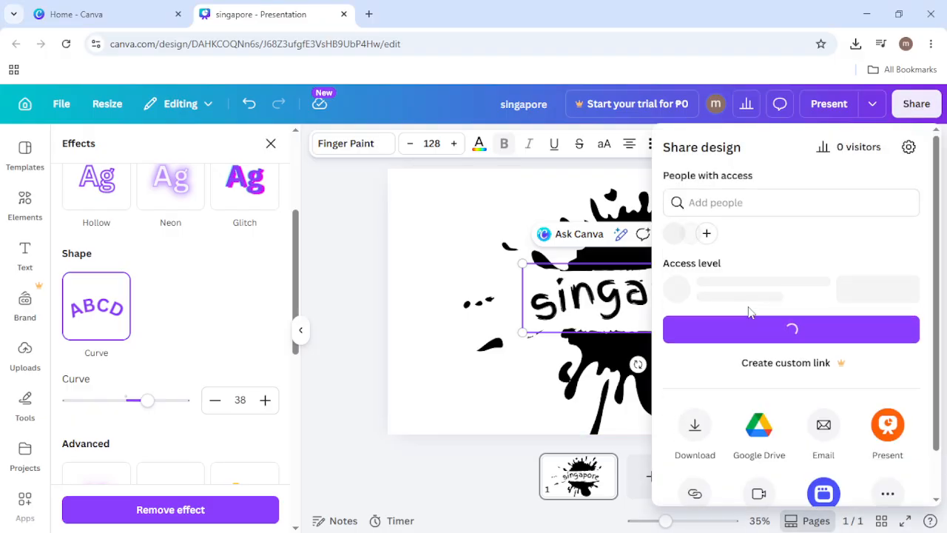
click(703, 424)
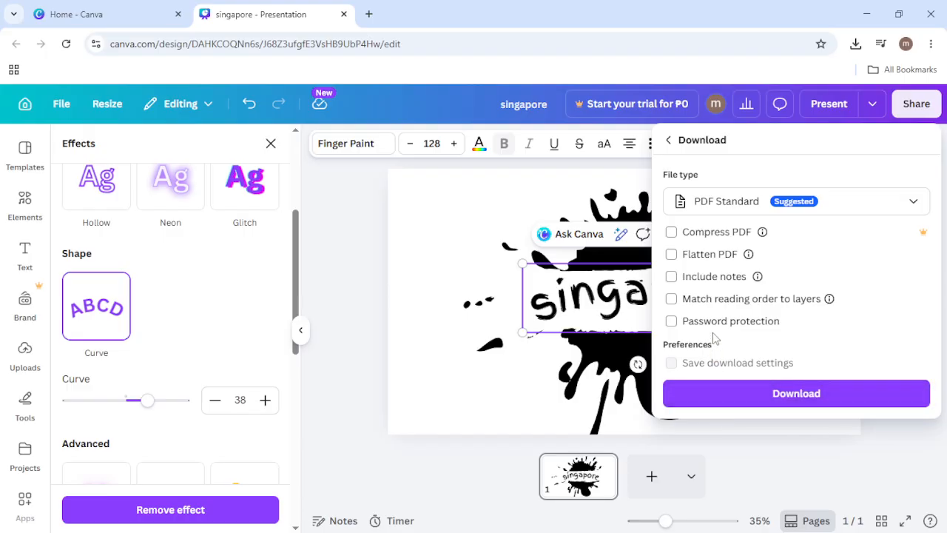
click(902, 214)
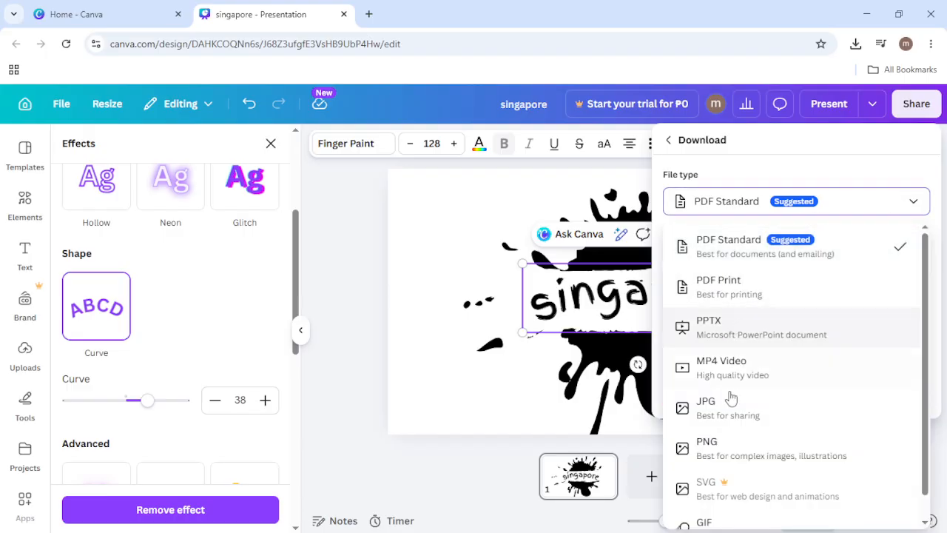
click(724, 447)
click(773, 414)
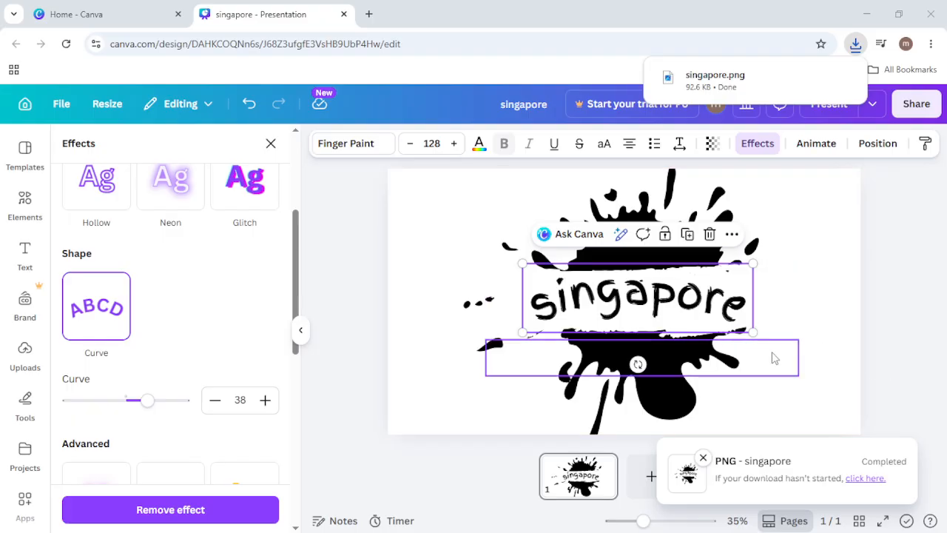
Delete all elements from the page and insert the downloaded singapore.png in their place
click(800, 396)
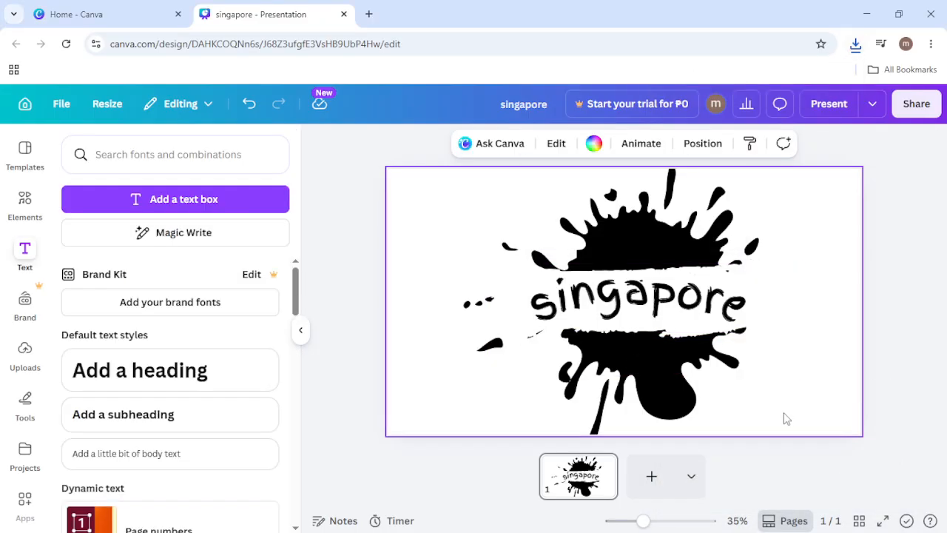
drag(780, 419, 459, 181)
key(Delete)
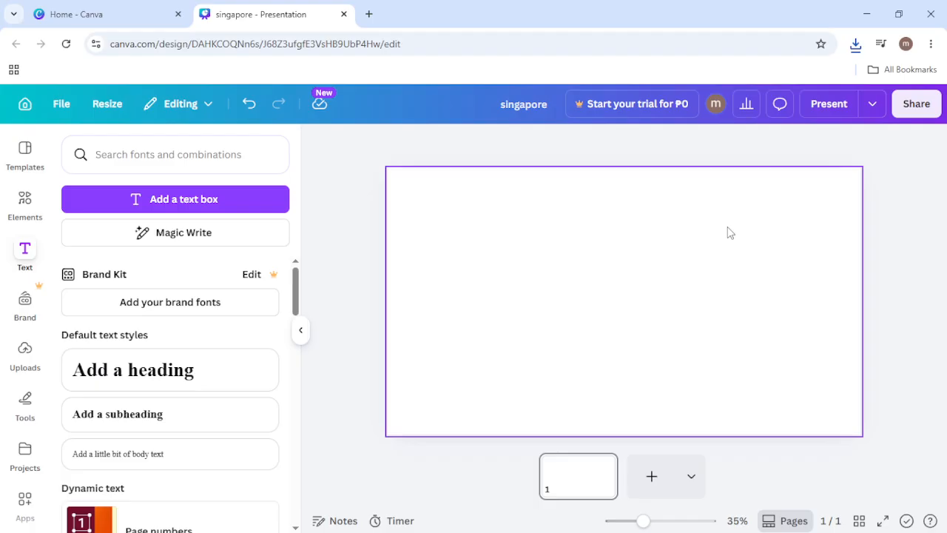
click(855, 45)
drag(717, 109, 549, 253)
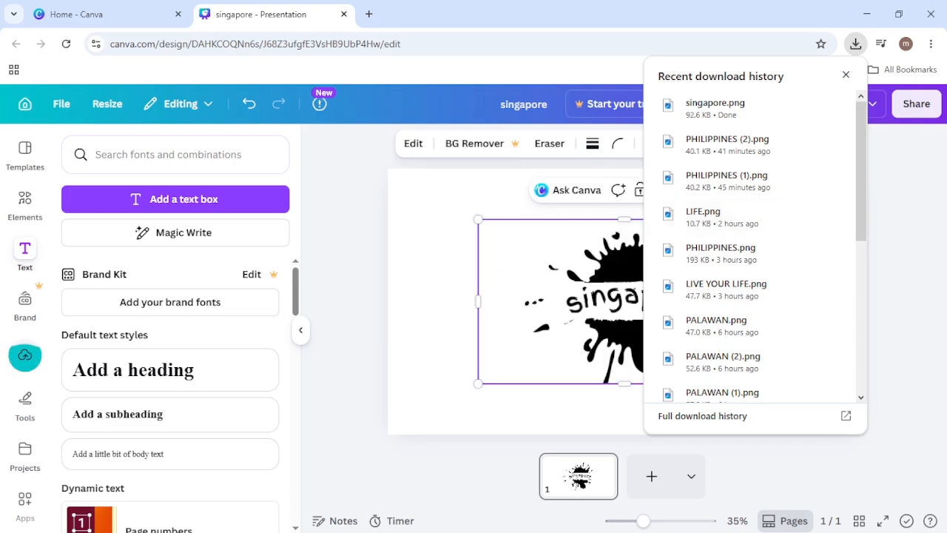
Clear the "brush" element search and add the recently used night photo of the Merlion fountain to the page
click(28, 209)
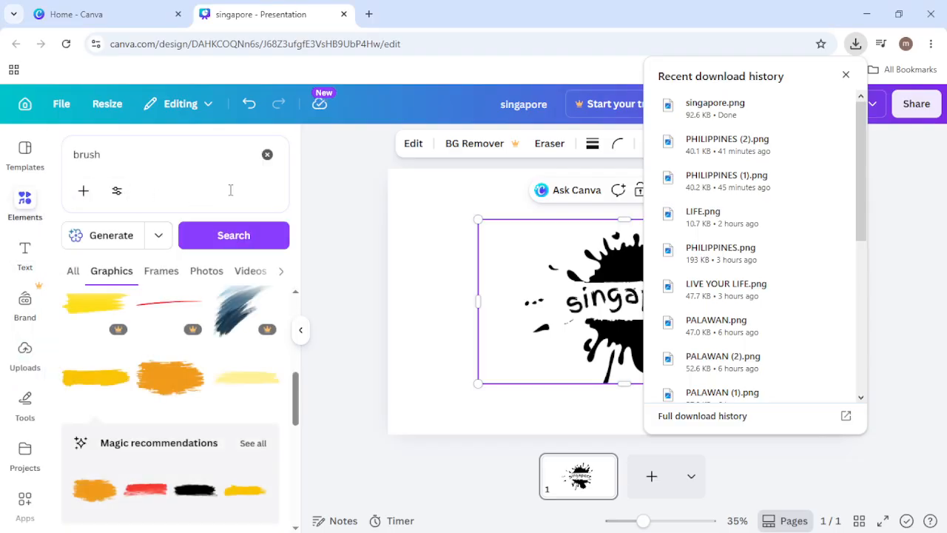
click(267, 155)
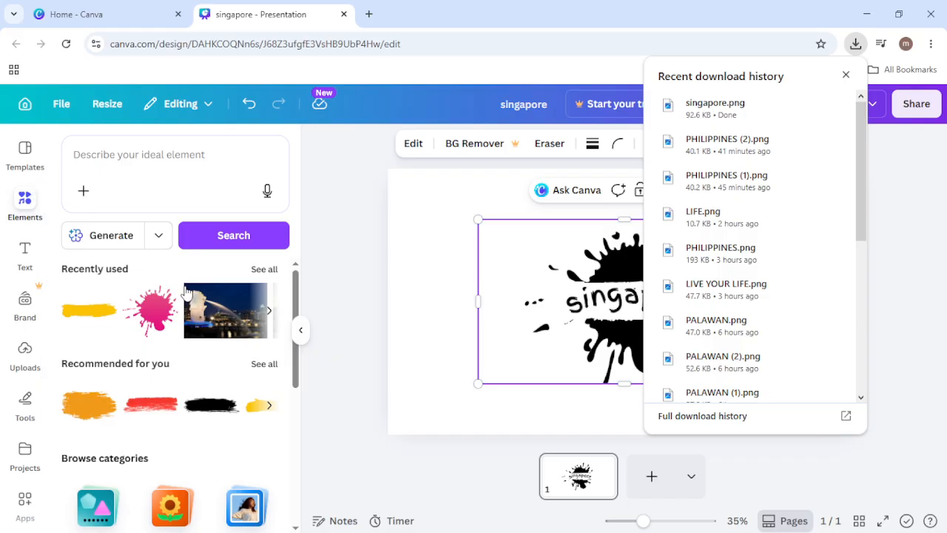
click(222, 310)
click(845, 74)
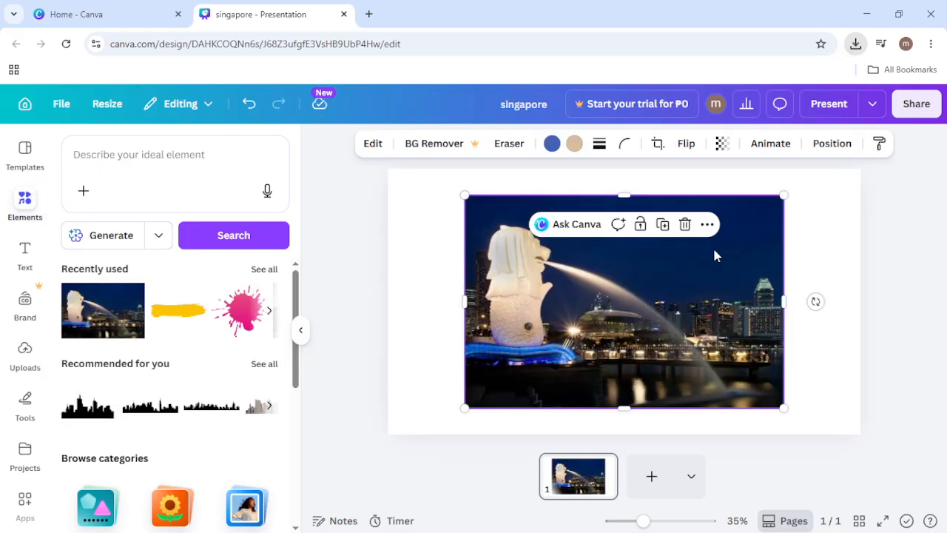
Scale down the Merlion photo and arrange it side by side with the singapore splatter image, photo on the right
drag(783, 406, 712, 360)
drag(628, 322, 763, 332)
click(580, 289)
drag(580, 289, 448, 267)
click(842, 359)
drag(848, 363, 860, 375)
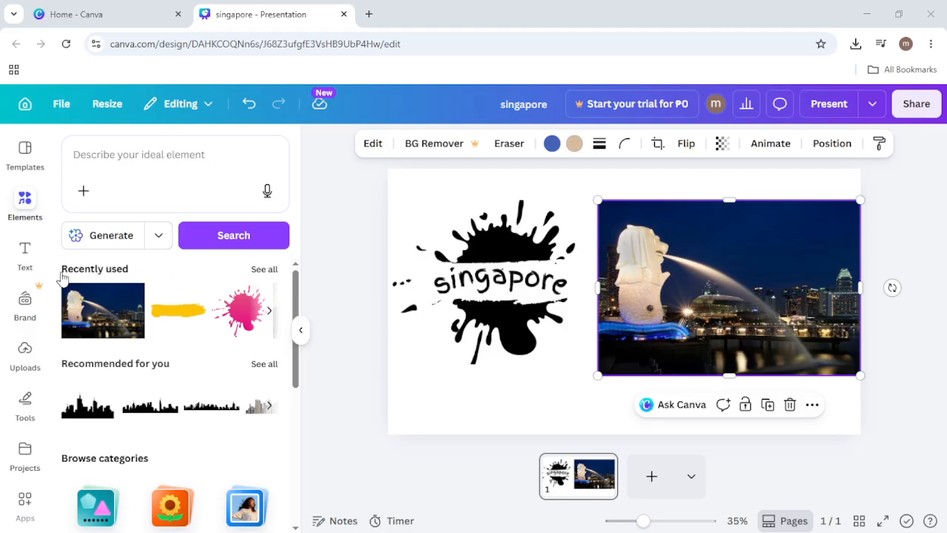
Open the Blend Image app
scroll(43, 285, down, 1)
scroll(42, 285, down, 1)
scroll(43, 285, up, 2)
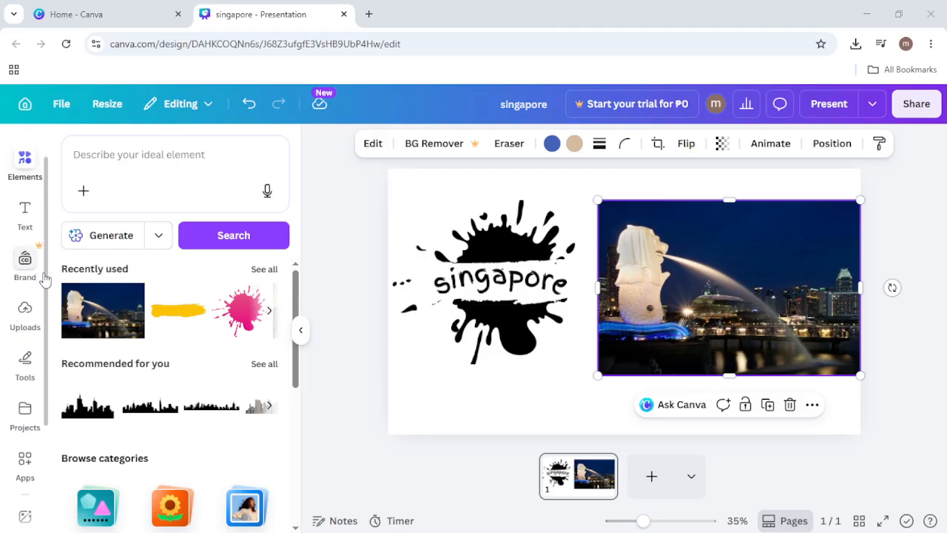
scroll(37, 325, down, 3)
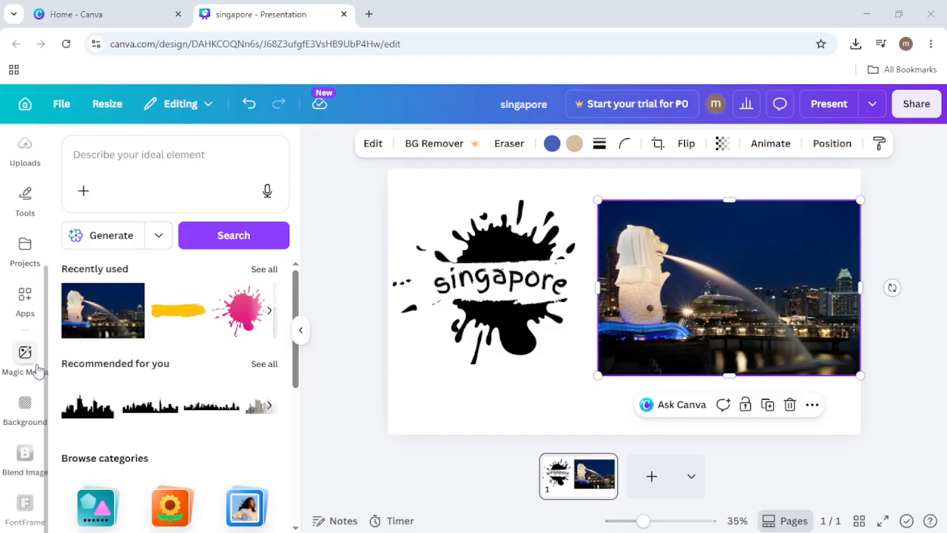
click(28, 468)
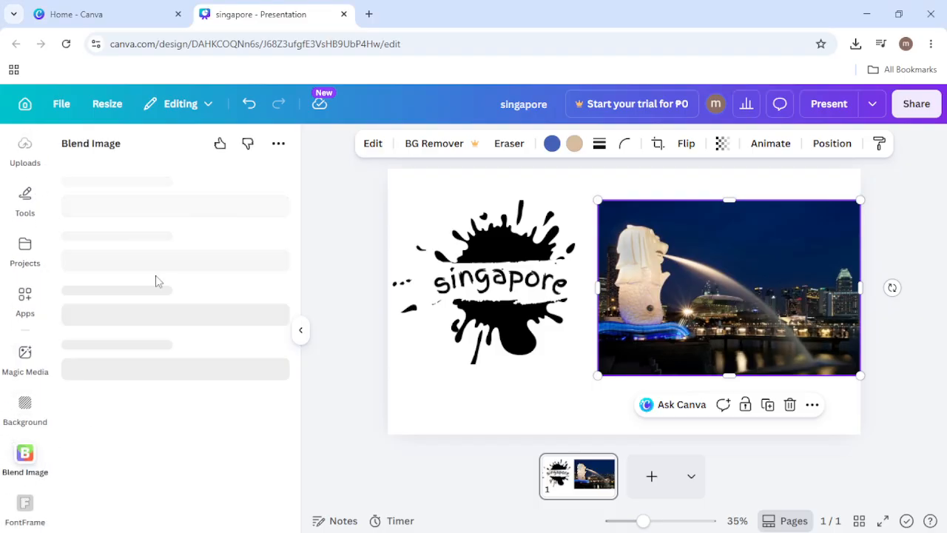
Shrink the Merlion photo slightly to widen its distance from the splatter artwork
click(436, 325)
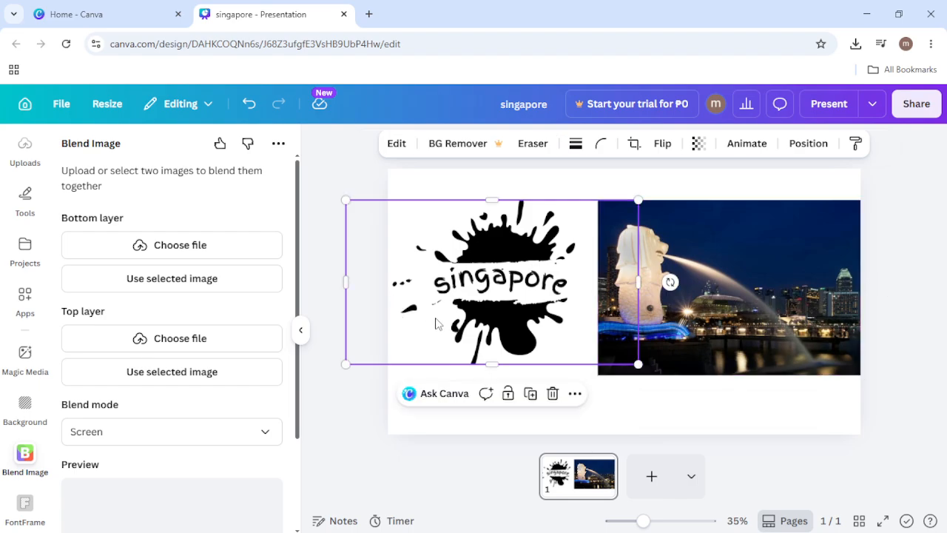
click(665, 366)
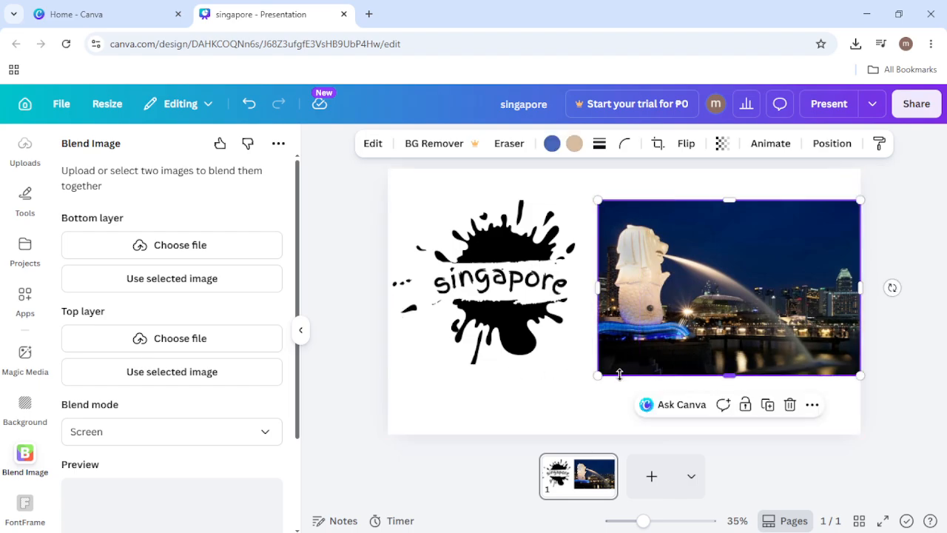
drag(598, 375, 606, 369)
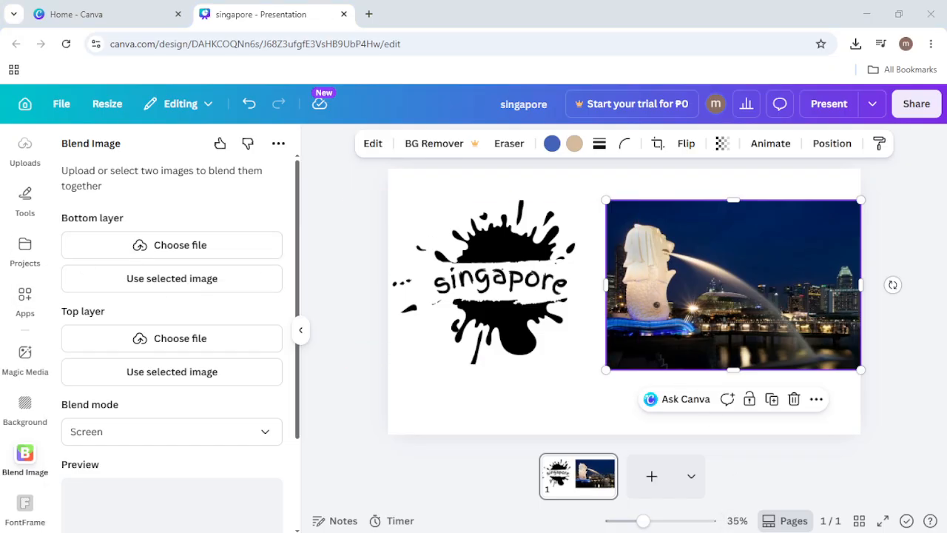
Use the singapore splatter image as the blend's top layer and the Merlion photo as its bottom layer
click(487, 254)
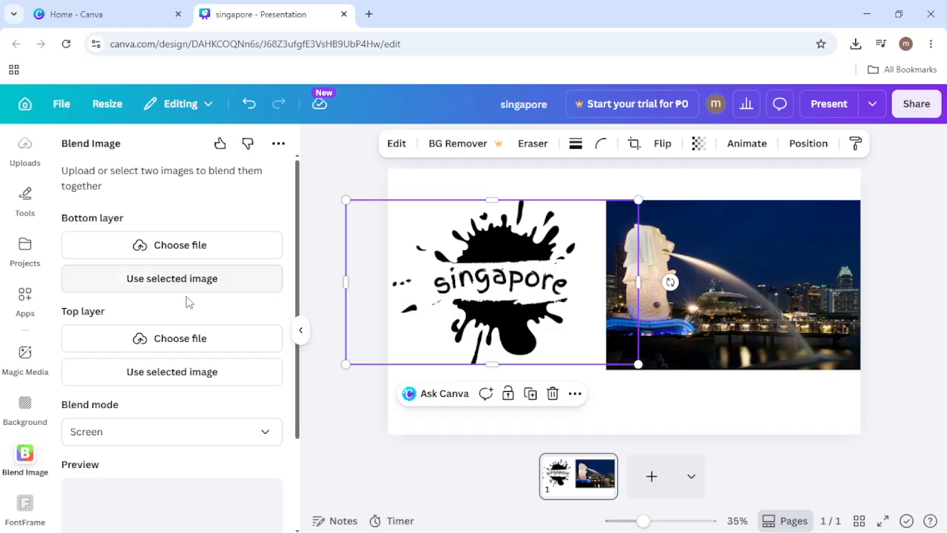
click(179, 374)
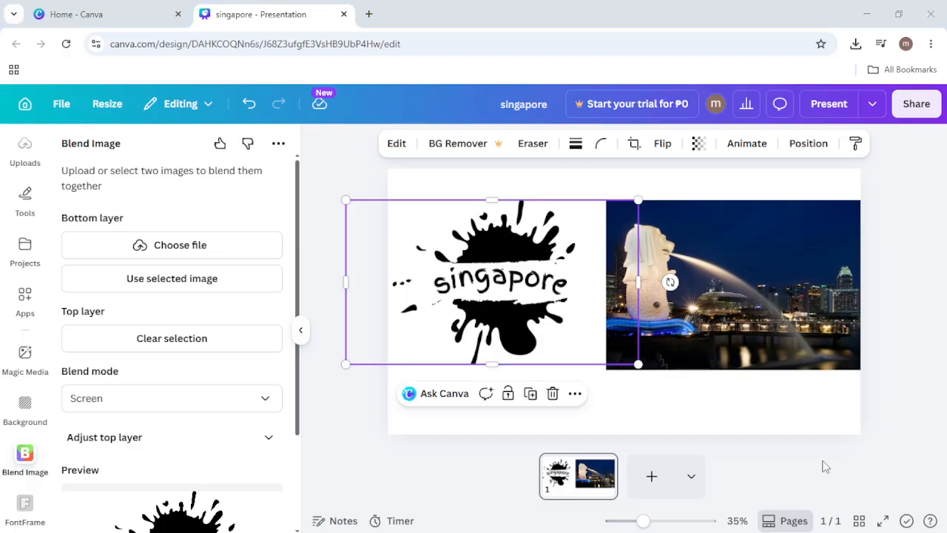
click(709, 290)
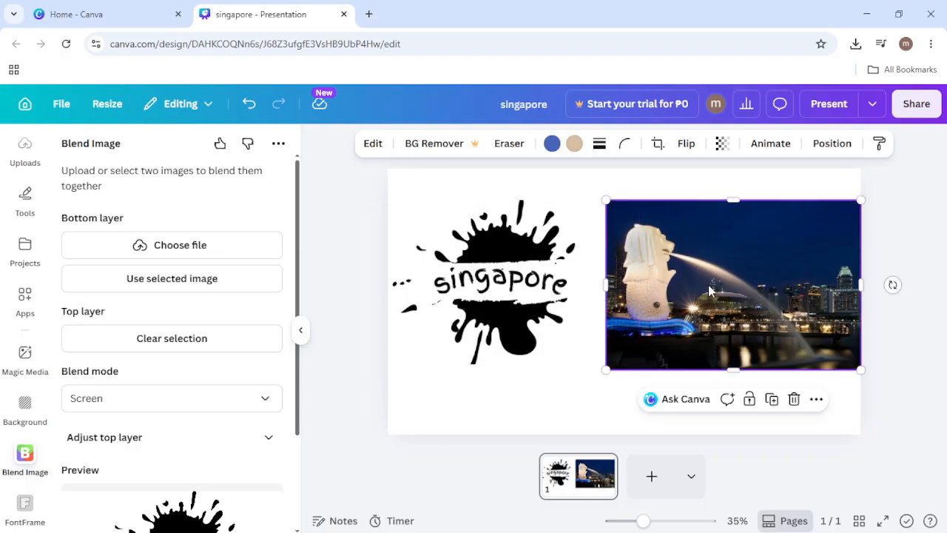
click(220, 288)
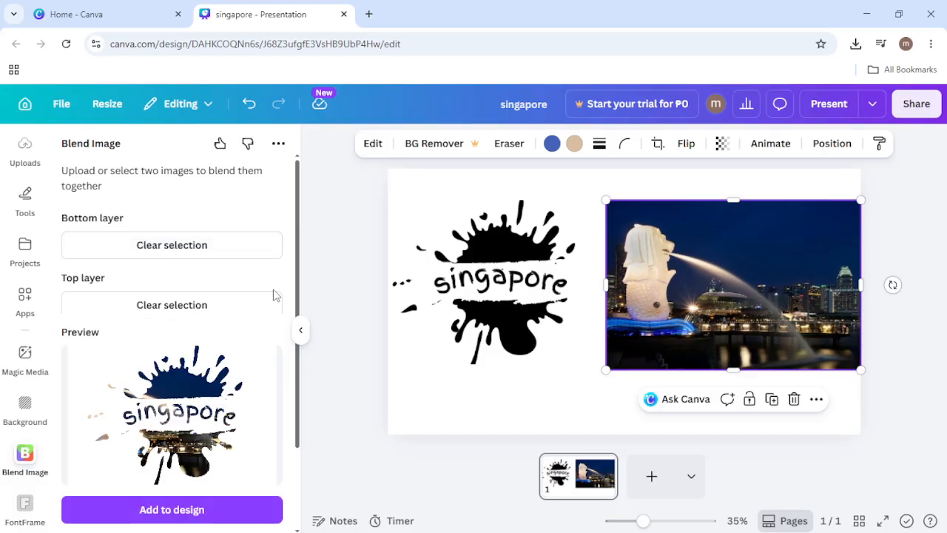
Add the blend to the design with the Screen blend mode and move it below the two source images
scroll(237, 365, down, 3)
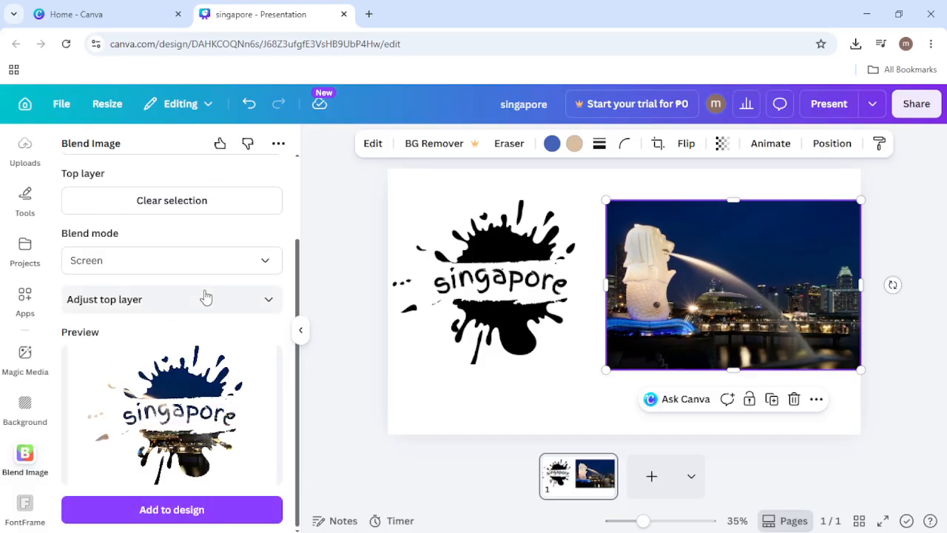
click(260, 265)
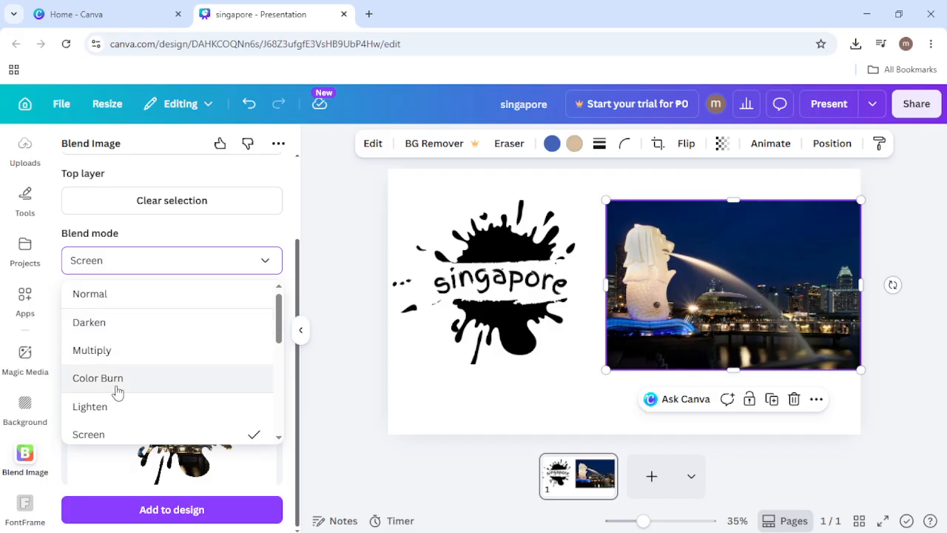
click(94, 433)
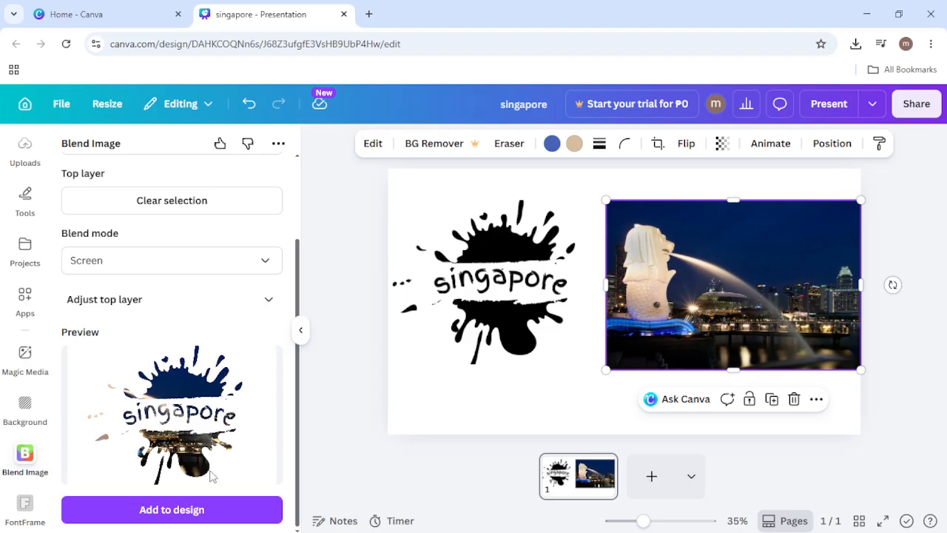
click(202, 511)
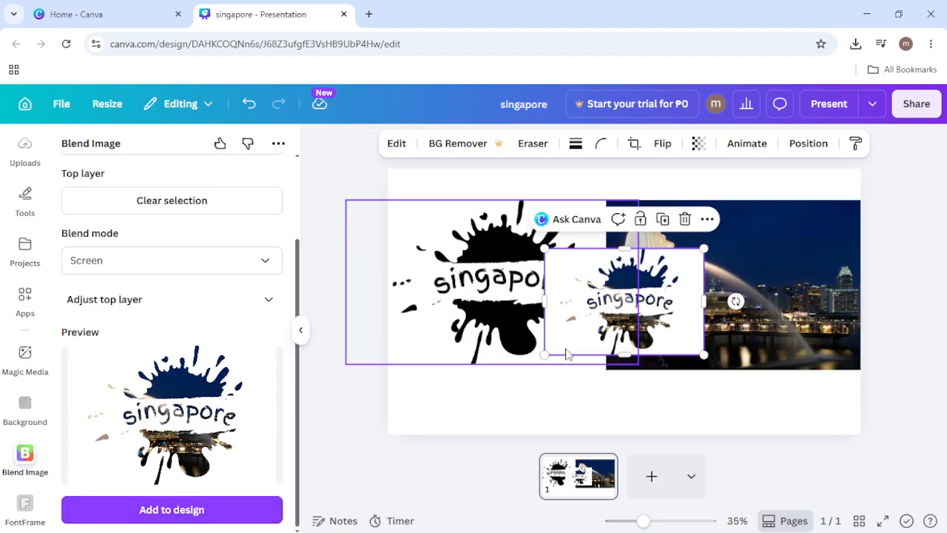
drag(643, 318, 614, 409)
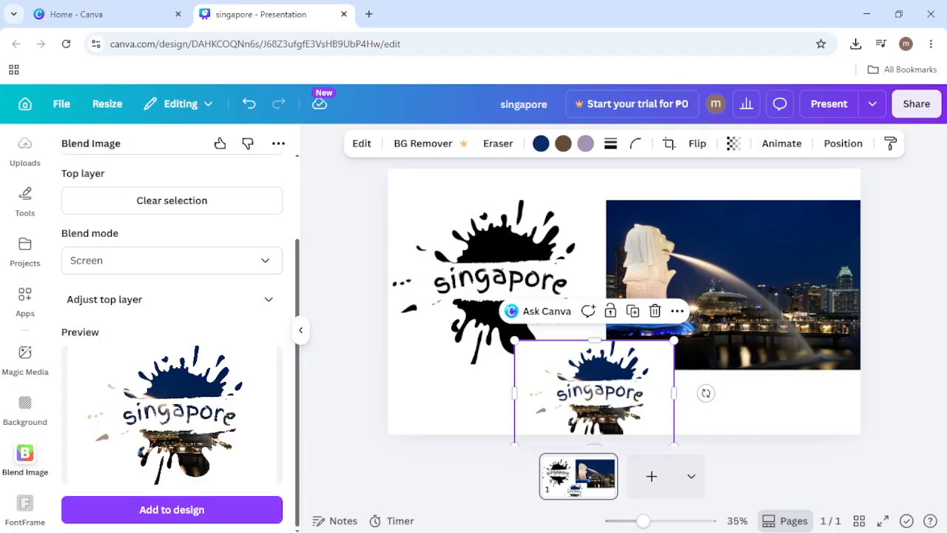
Delete the original Merlion photo and the black singapore splatter image from the page
click(790, 259)
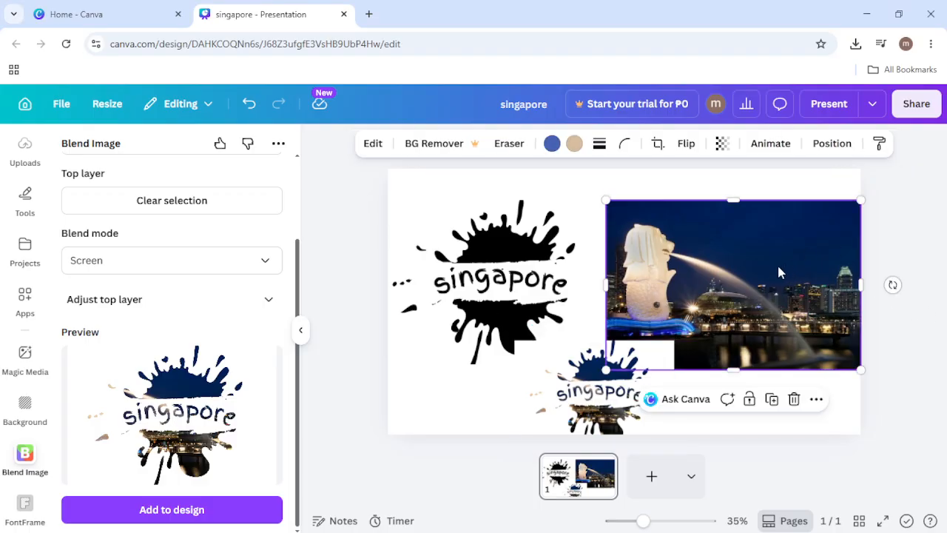
key(Delete)
click(517, 246)
key(Delete)
Enlarge the blended singapore image to nearly fill the page and position it around the page's center
drag(636, 387, 509, 217)
drag(545, 271, 862, 412)
drag(677, 333, 705, 317)
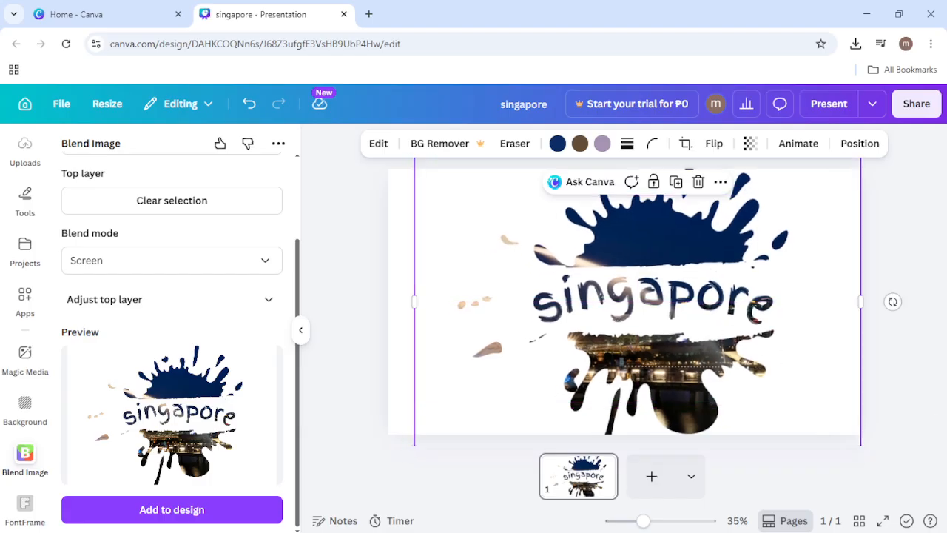